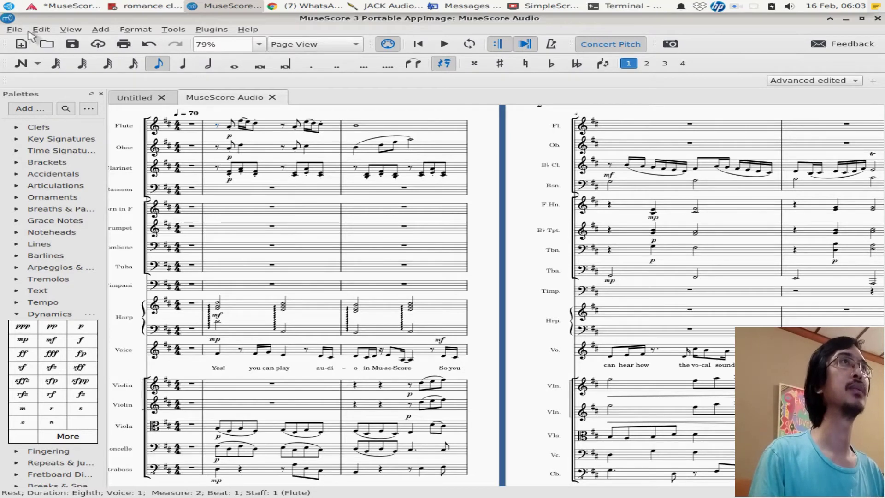
pyautogui.click(40, 30)
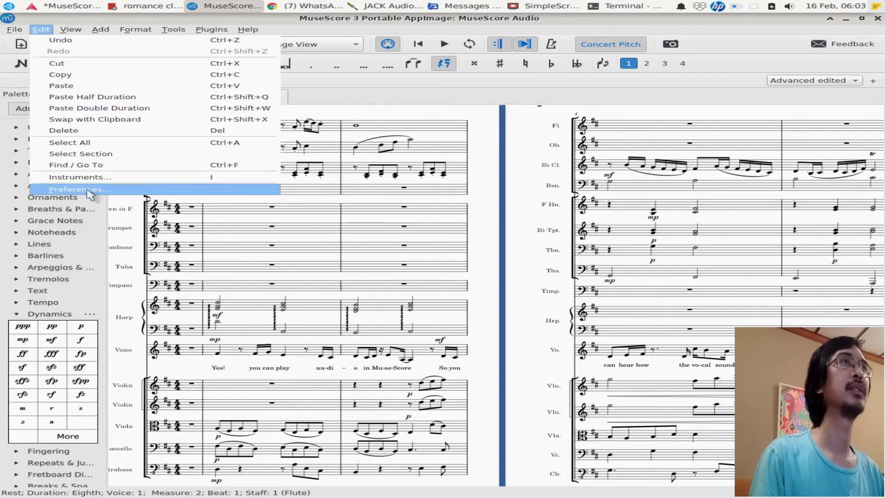
pyautogui.click(90, 191)
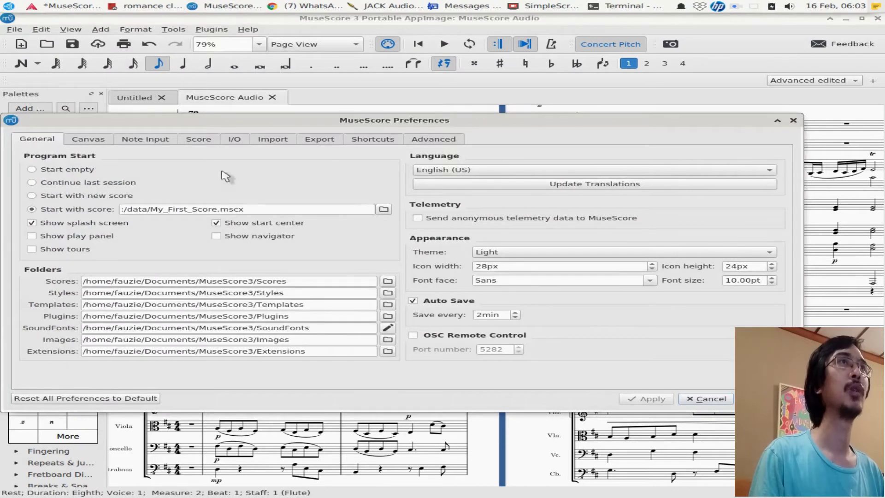
pyautogui.click(234, 139)
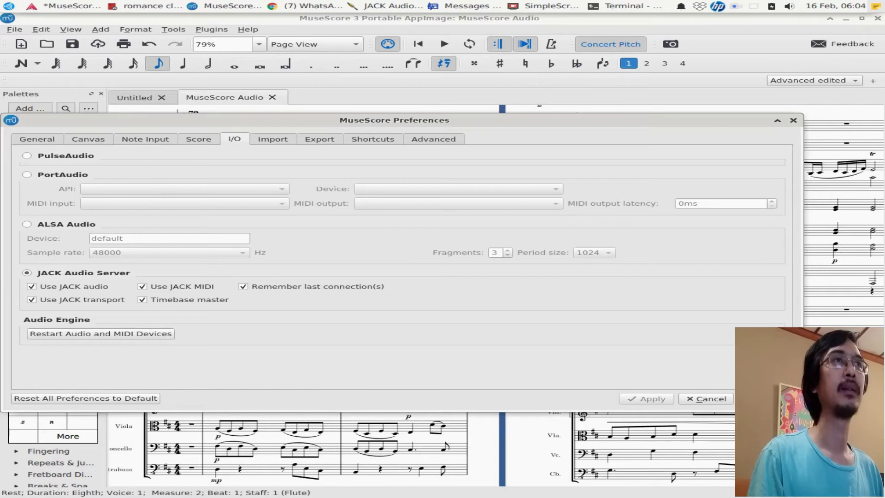
pyautogui.press('Escape')
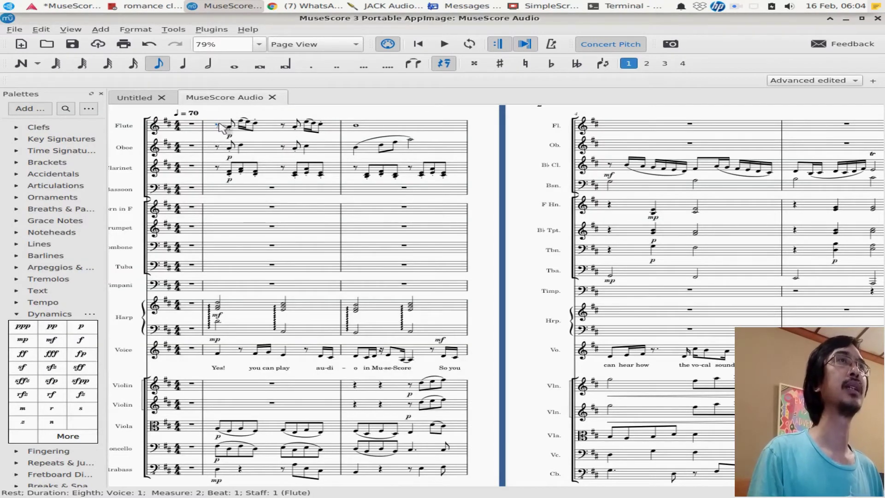
pyautogui.press('space')
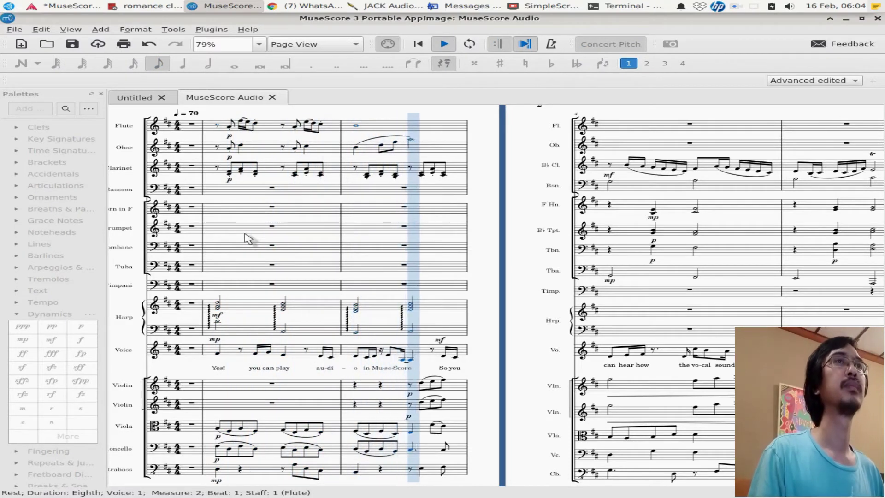
pyautogui.press('space')
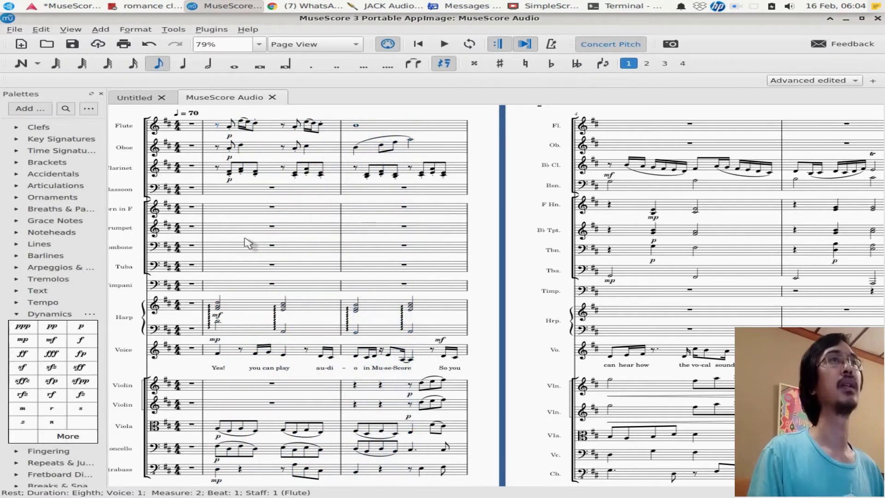
pyautogui.click(217, 169)
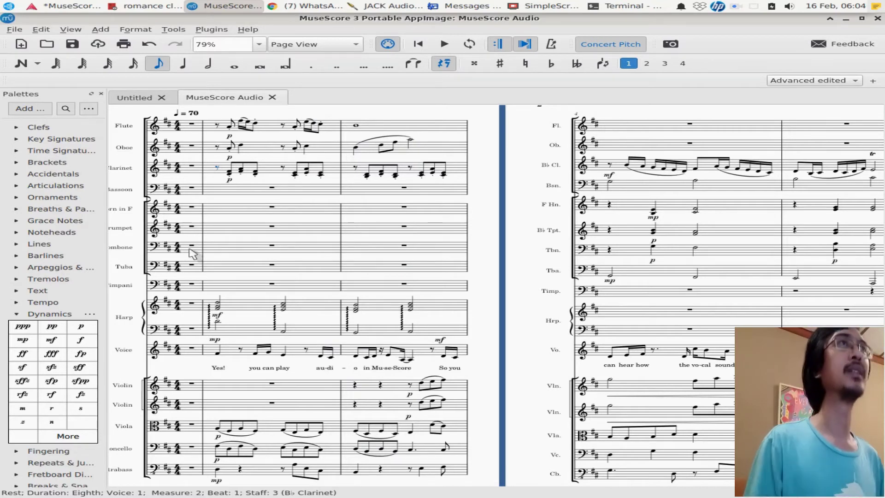
# In the MuseScore Sync session, play briefly from the ruler, then park the playhead at 00:00:02:04.
pyautogui.click(62, 5)
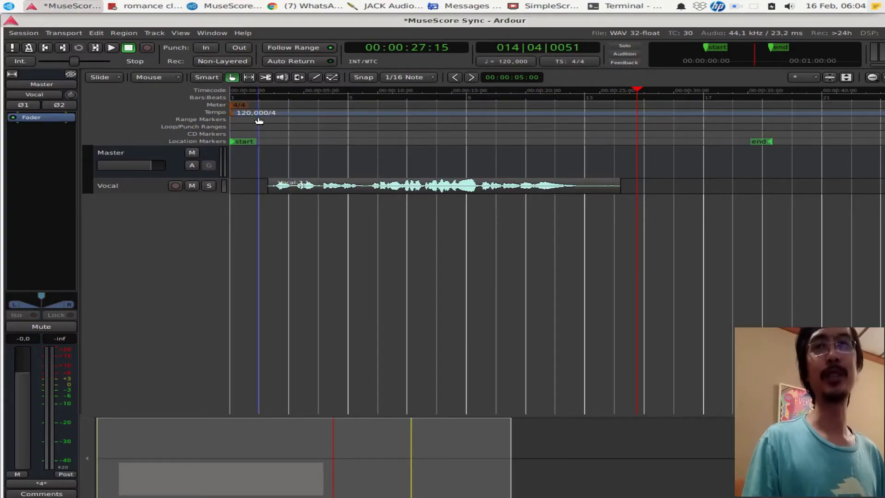
pyautogui.click(268, 101)
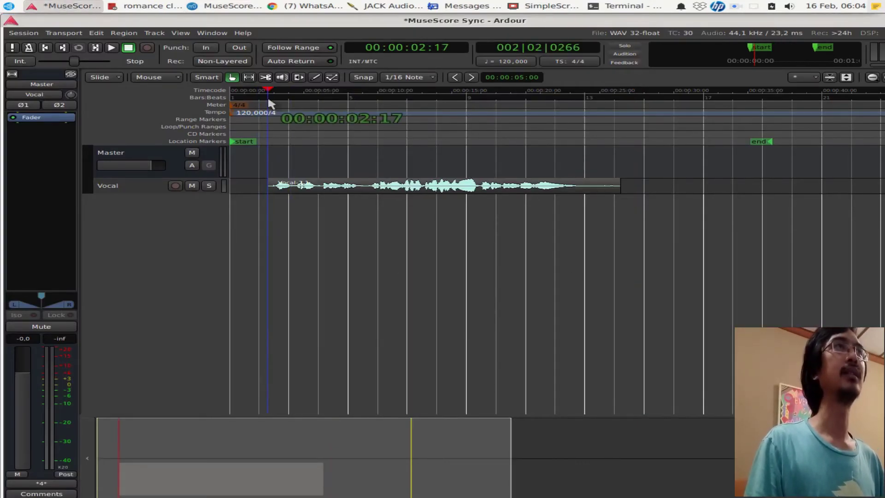
pyautogui.press('space')
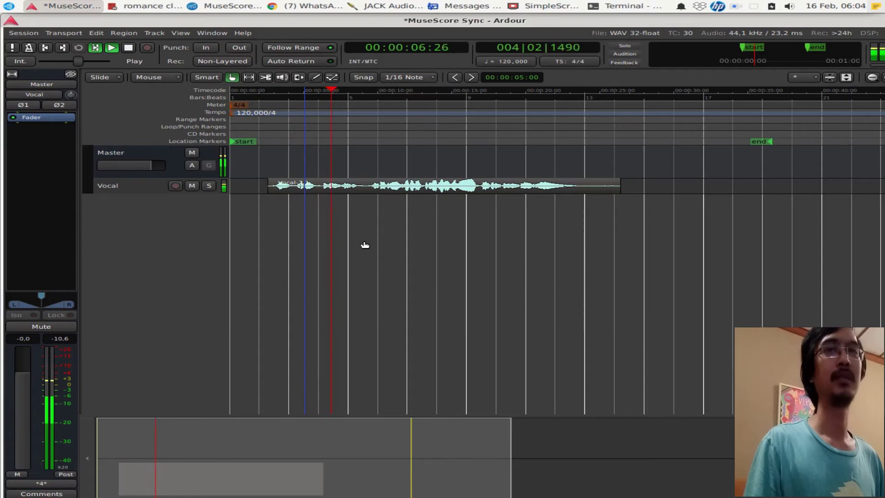
pyautogui.press('space')
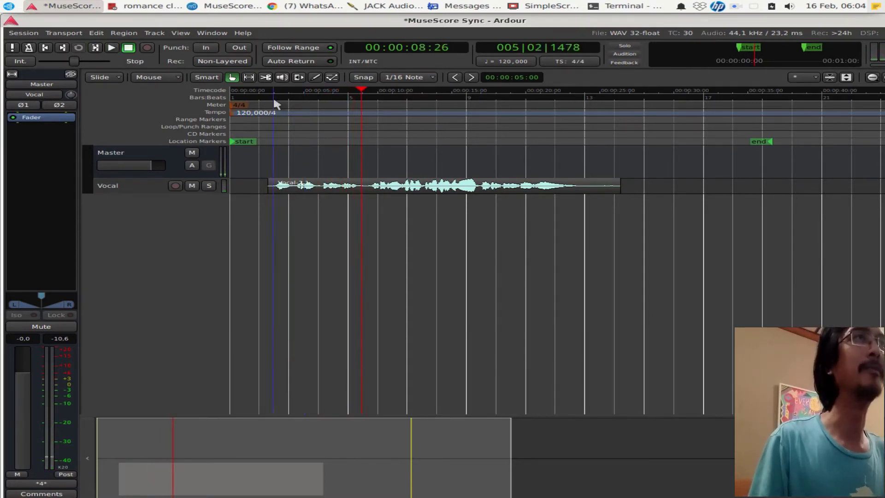
pyautogui.moveTo(275, 102); pyautogui.dragTo(261, 95)
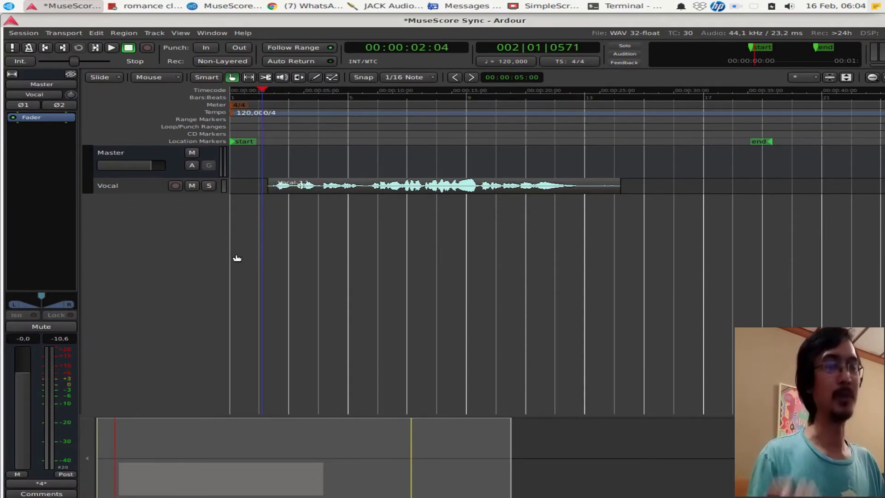
pyautogui.click(24, 33)
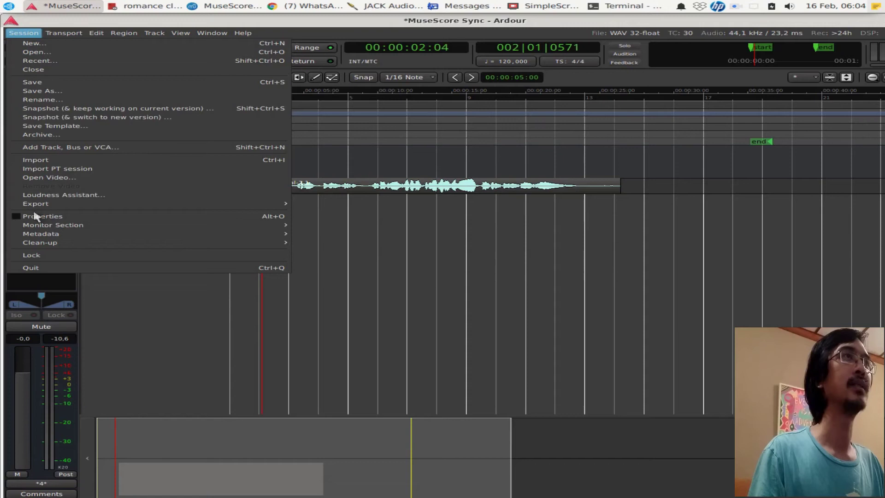
pyautogui.click(48, 217)
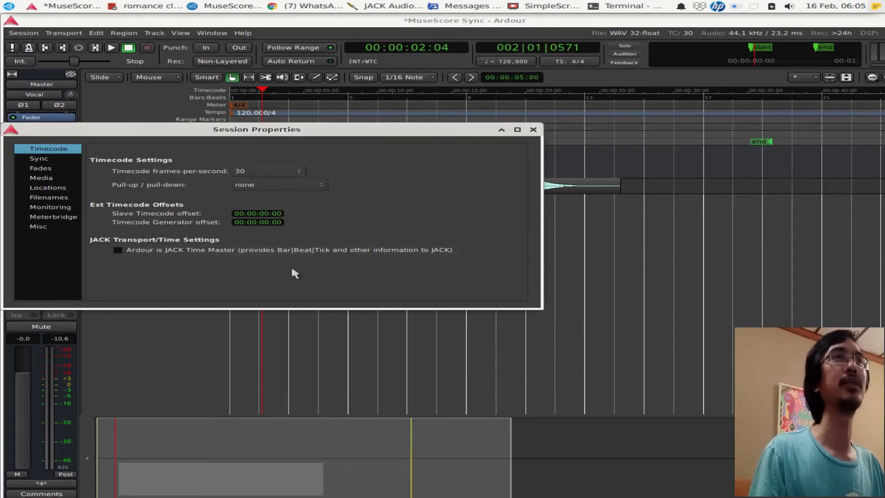
pyautogui.click(533, 129)
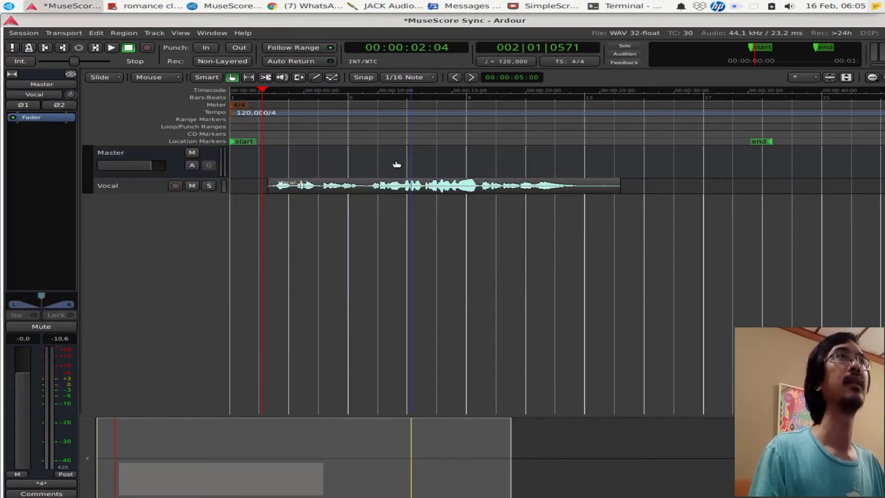
# Toggle Ardour's external positional sync on and off twice, leaving it off.
pyautogui.click(20, 64)
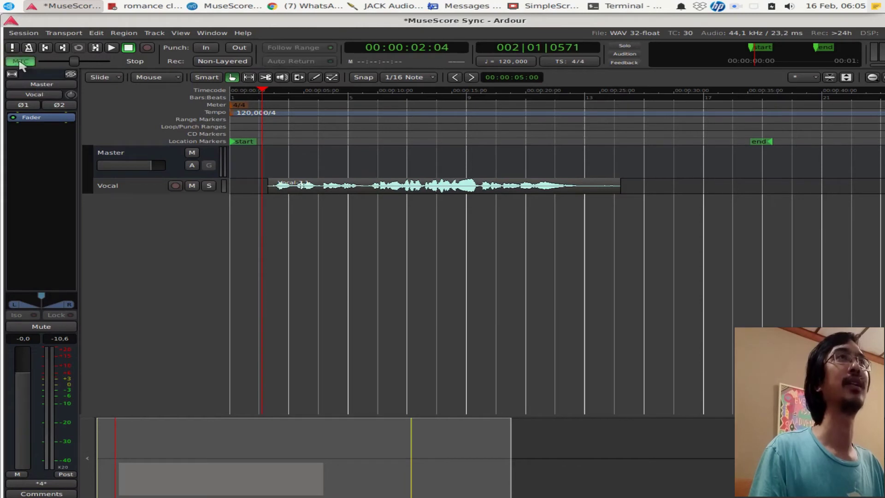
pyautogui.click(20, 62)
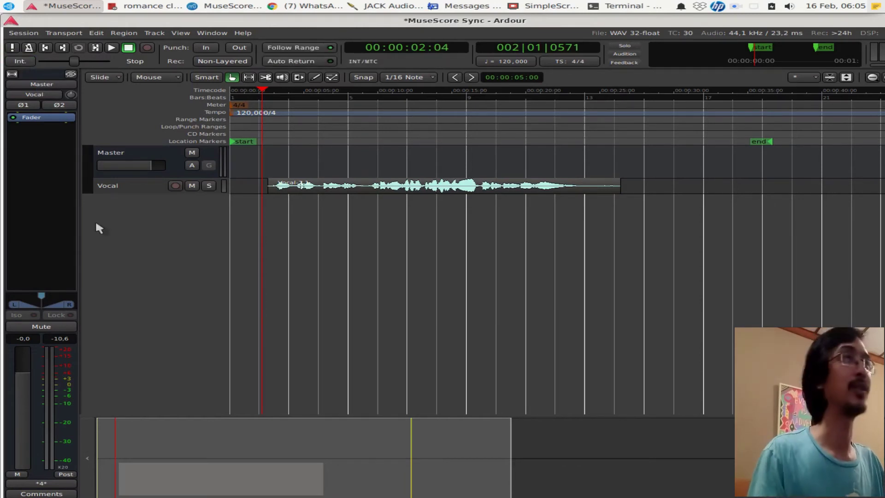
pyautogui.click(21, 61)
pyautogui.click(21, 63)
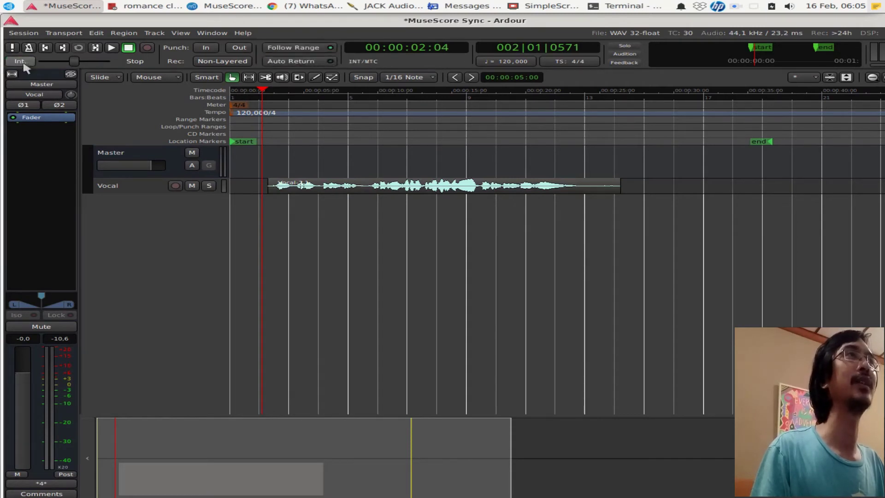
# Make JACK the transport master in Transport preferences, enable JACK sync, and return to MuseScore.
pyautogui.click(64, 33)
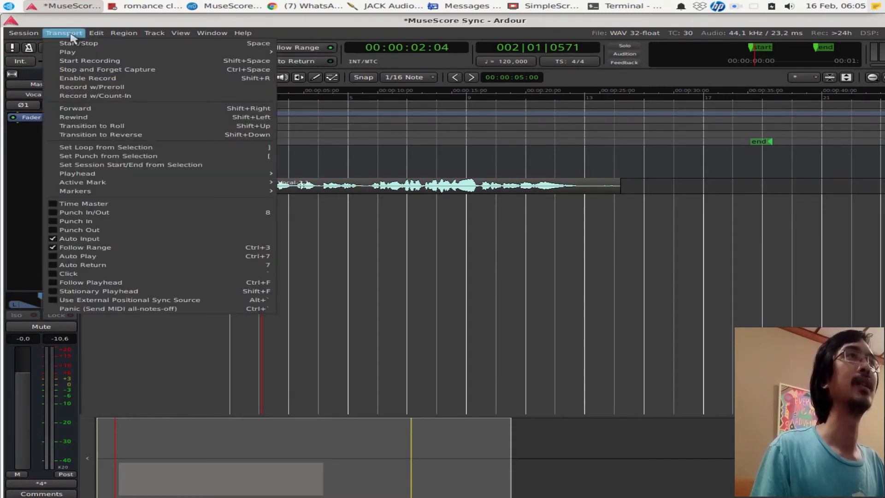
pyautogui.moveTo(96, 33)
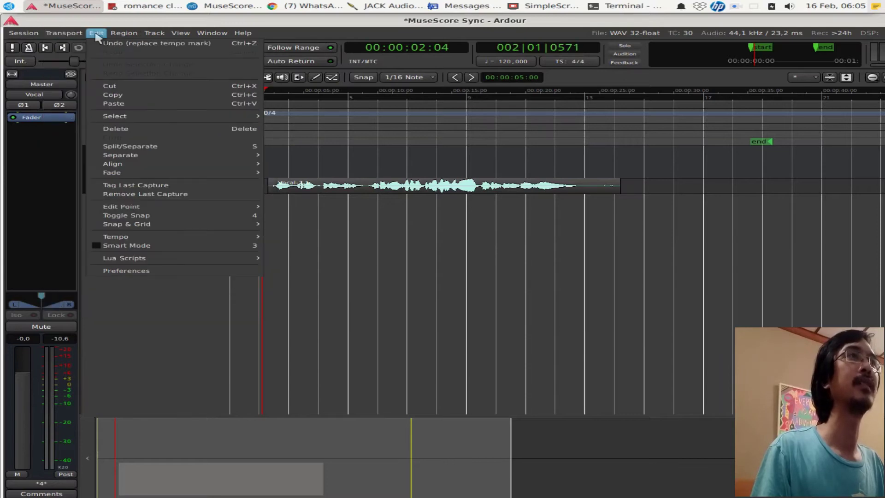
pyautogui.click(130, 271)
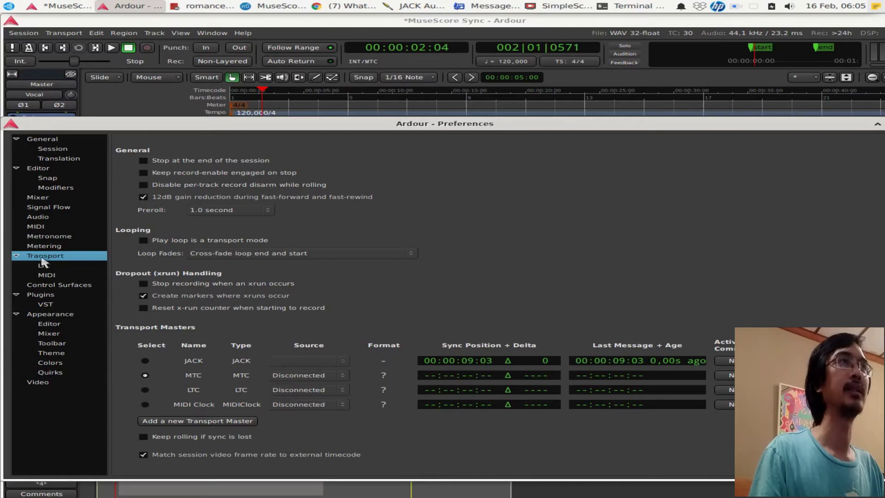
pyautogui.click(49, 169)
pyautogui.click(45, 257)
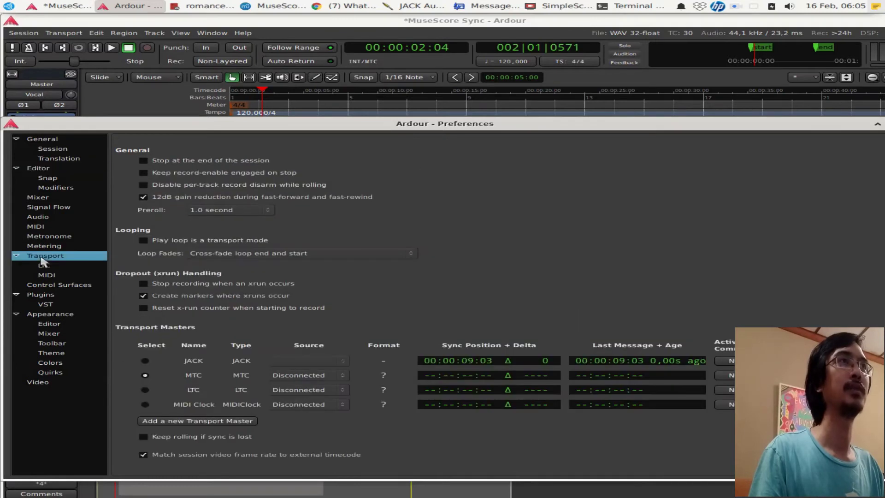
pyautogui.click(146, 360)
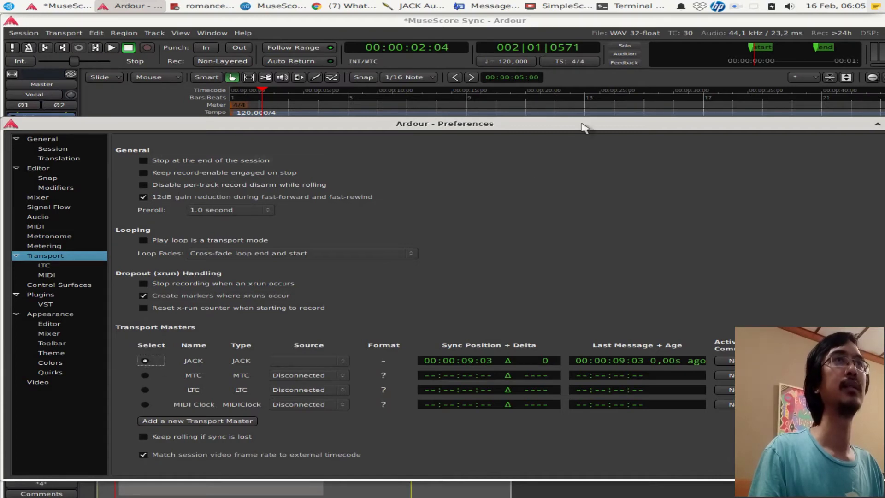
pyautogui.moveTo(584, 128); pyautogui.dragTo(496, 82)
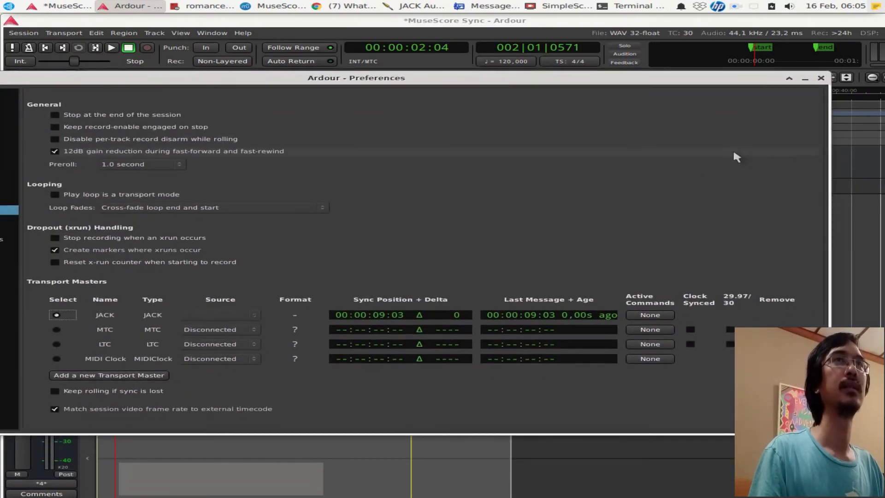
pyautogui.click(821, 78)
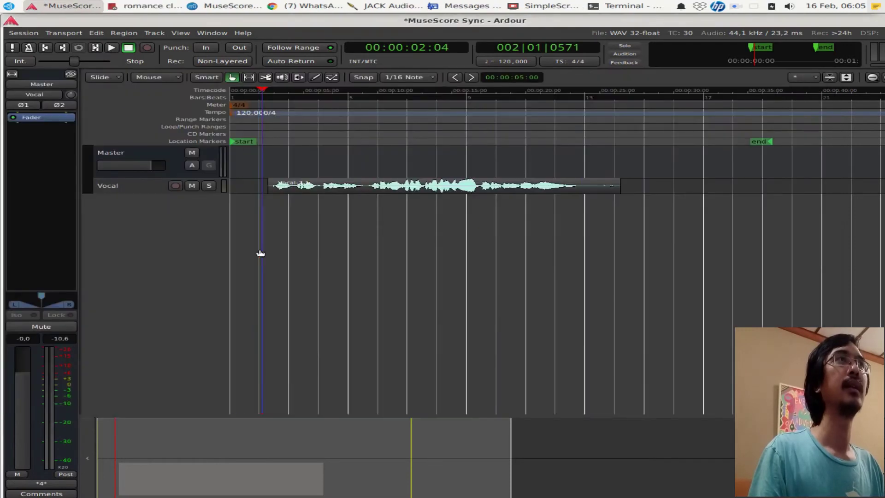
pyautogui.click(19, 62)
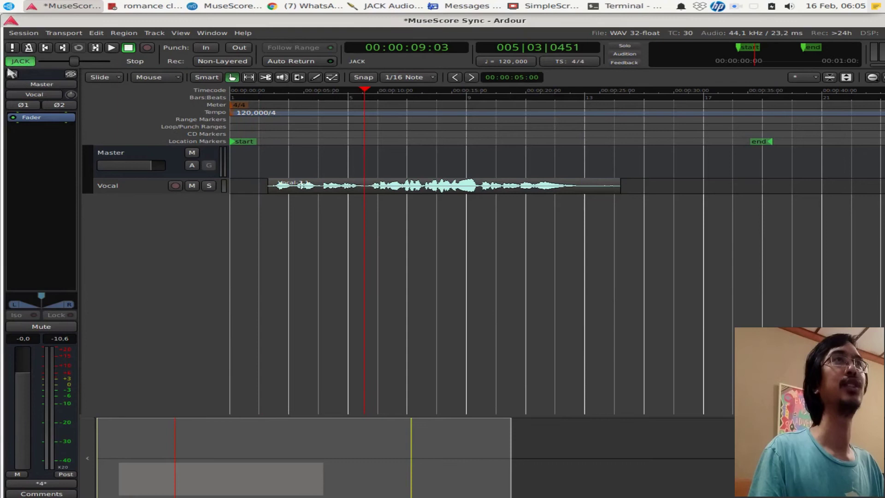
pyautogui.click(201, 6)
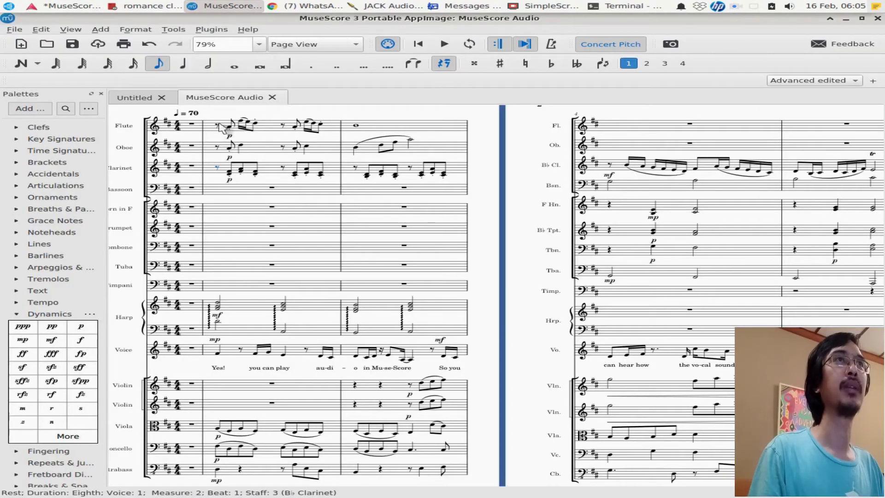
# Play the score briefly from the Clarinet rest at measure 4.
pyautogui.click(609, 164)
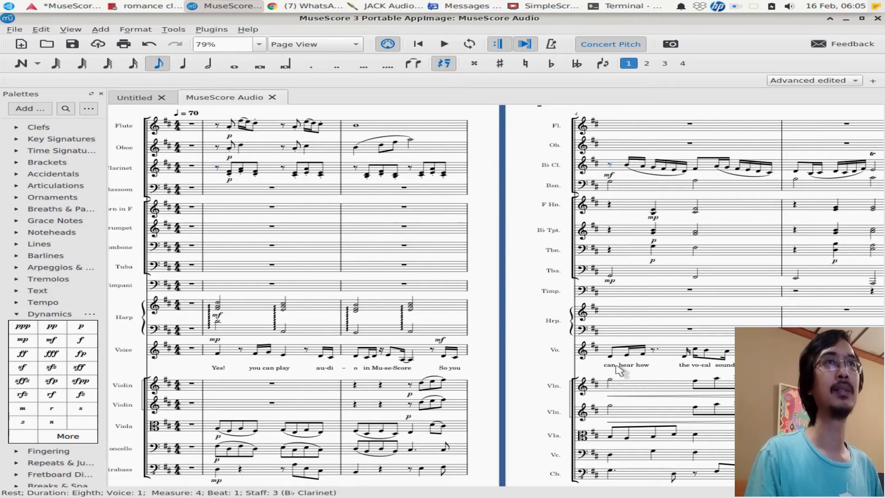
pyautogui.press('space')
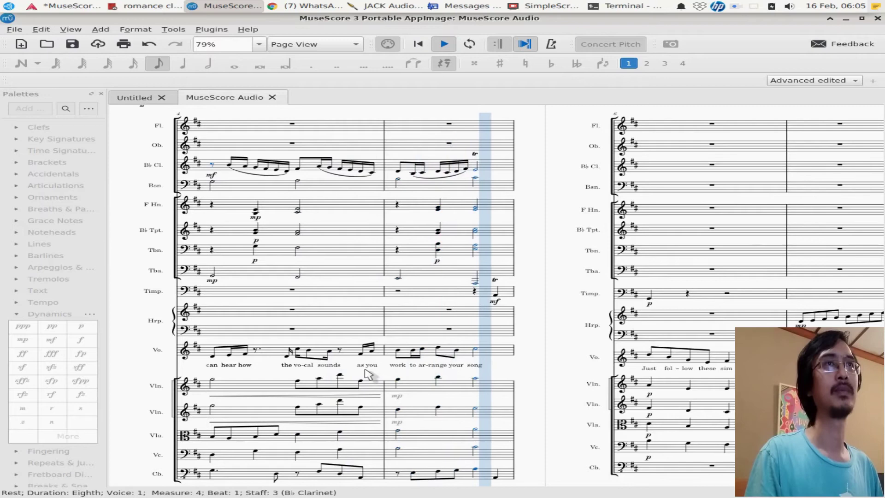
pyautogui.press('space')
# Scroll to the top of page 1 and step through measure 2's Voice notes to beat 3.
pyautogui.hscroll(-10, 144, 152)
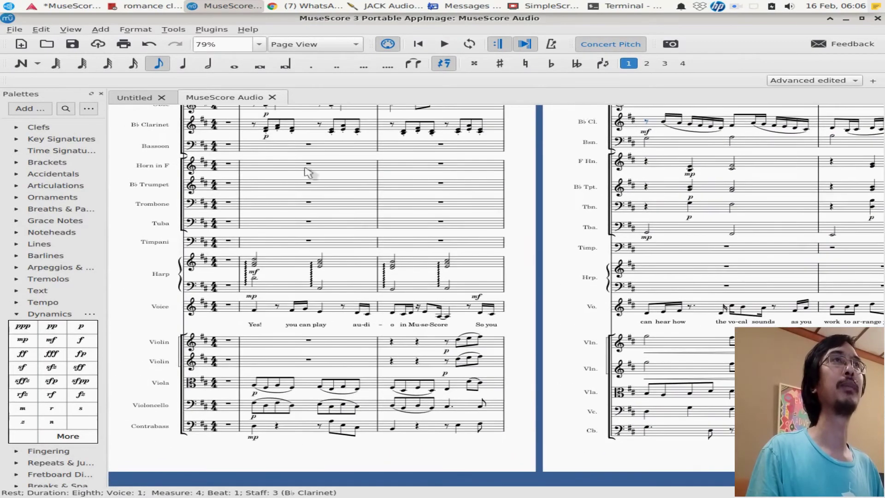
pyautogui.moveTo(262, 178); pyautogui.dragTo(198, 210)
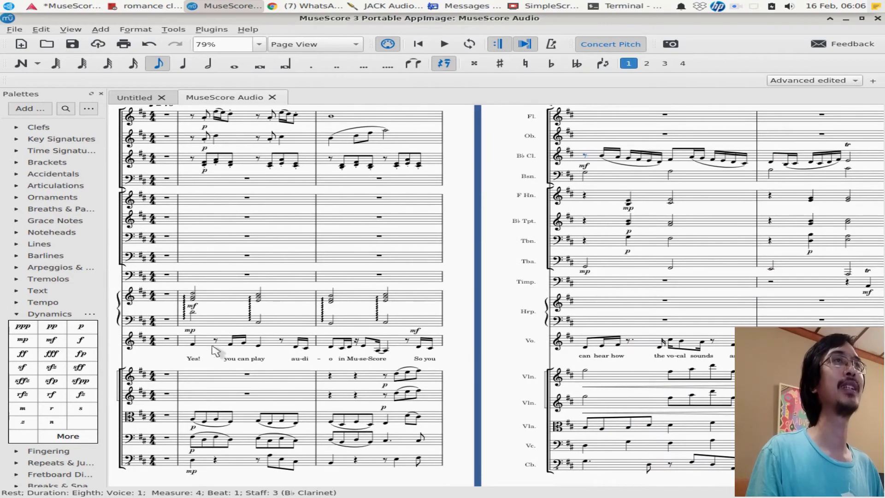
pyautogui.click(193, 343)
pyautogui.press('Right')
pyautogui.press('Right')
pyautogui.press('Right')
pyautogui.press('Right')
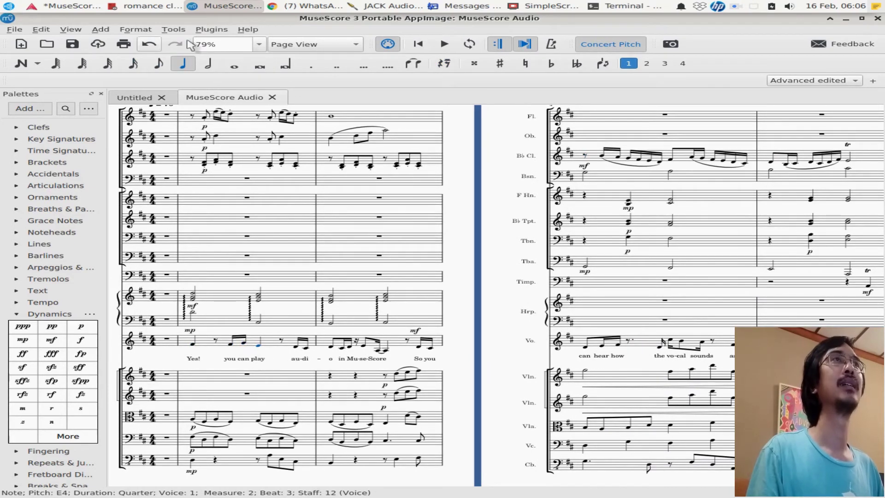
# Mute one instrument's channel in the widened Mixer, then close the Mixer.
pyautogui.click(41, 29)
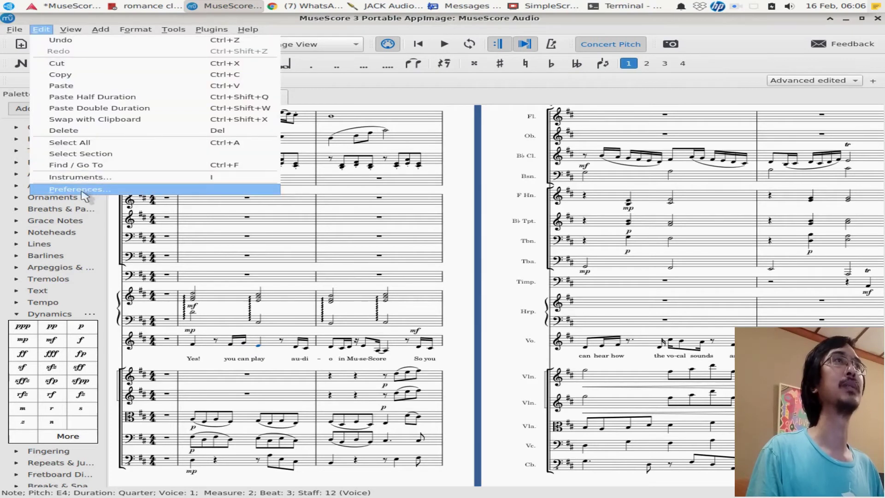
pyautogui.moveTo(77, 31)
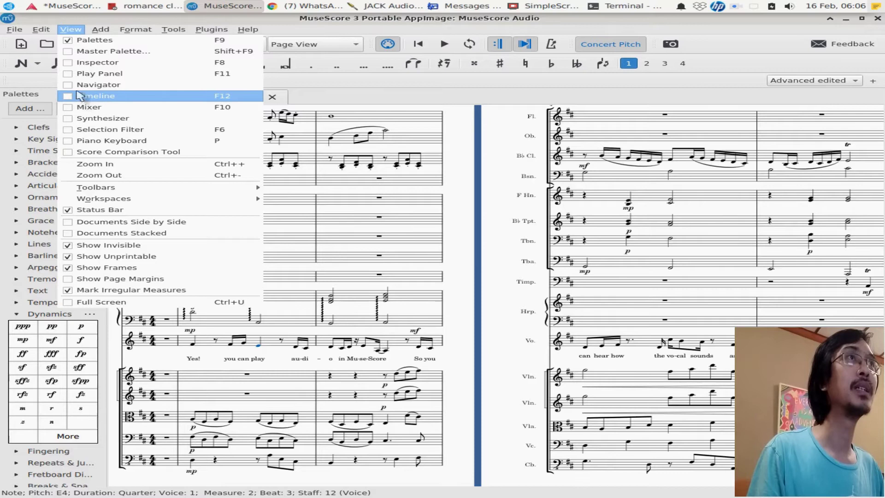
pyautogui.click(82, 107)
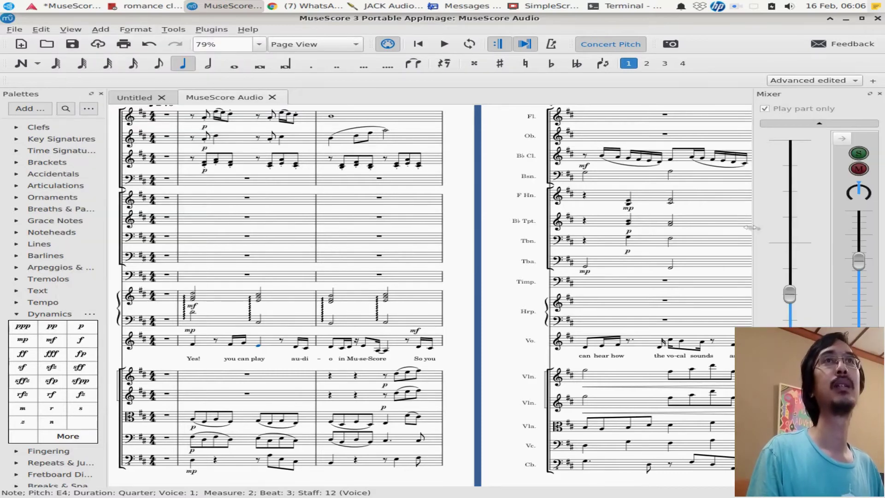
pyautogui.moveTo(751, 228); pyautogui.dragTo(136, 227)
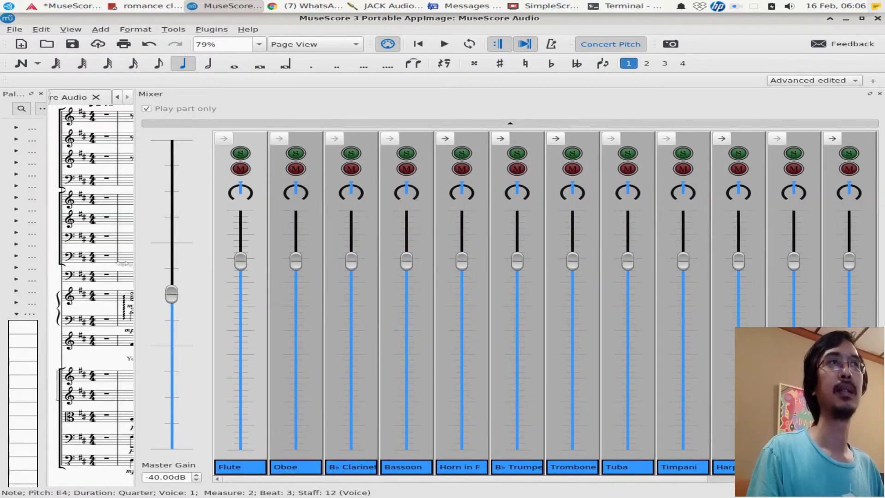
pyautogui.click(843, 170)
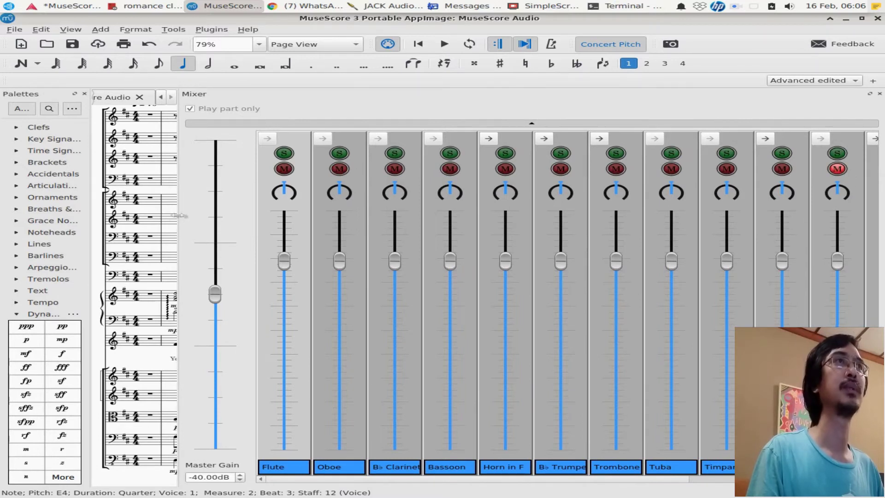
pyautogui.moveTo(179, 215); pyautogui.dragTo(755, 216)
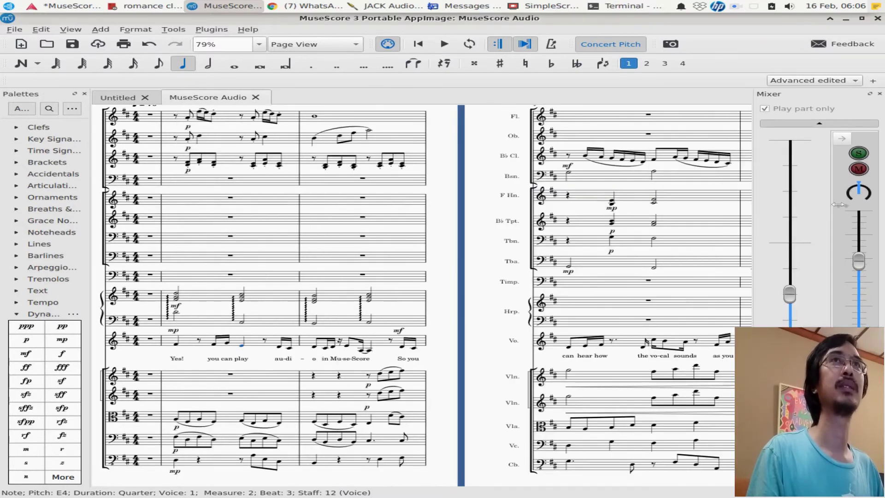
pyautogui.click(879, 94)
# Play the score back from the harp chord in measure 2 and stop.
pyautogui.click(176, 295)
pyautogui.press('space')
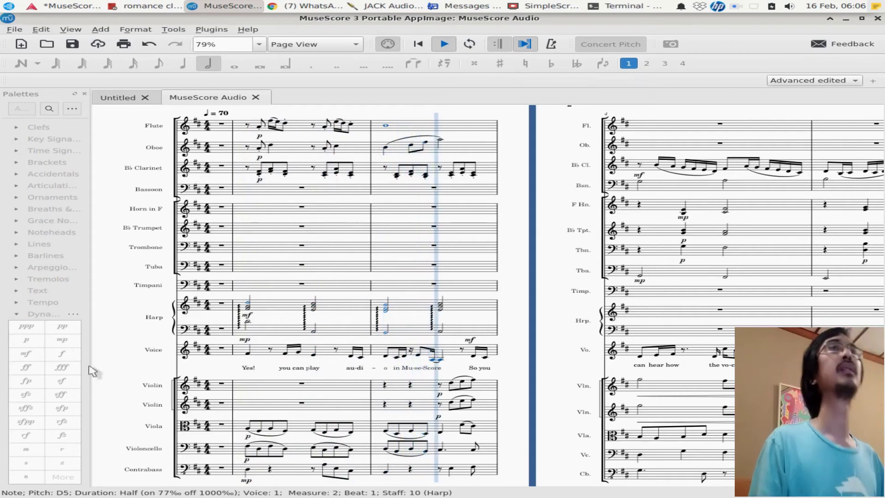
pyautogui.press('space')
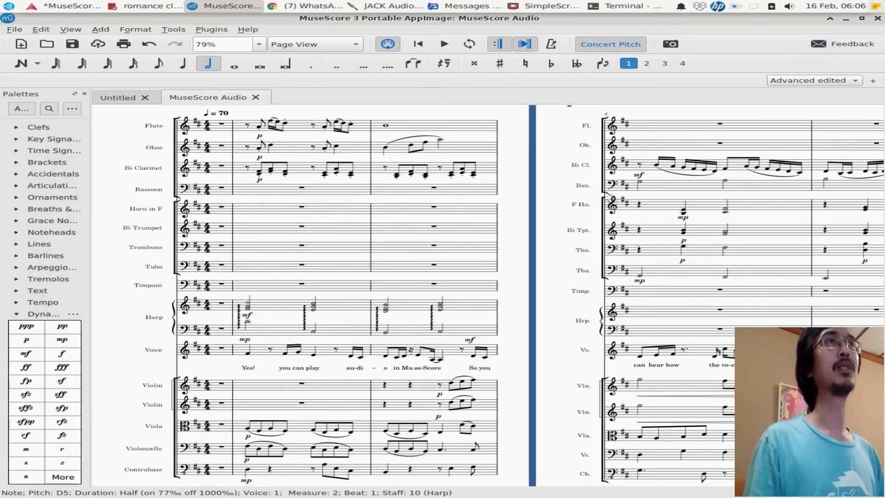
# In Ardour, return the playhead to the session start.
pyautogui.click(38, 4)
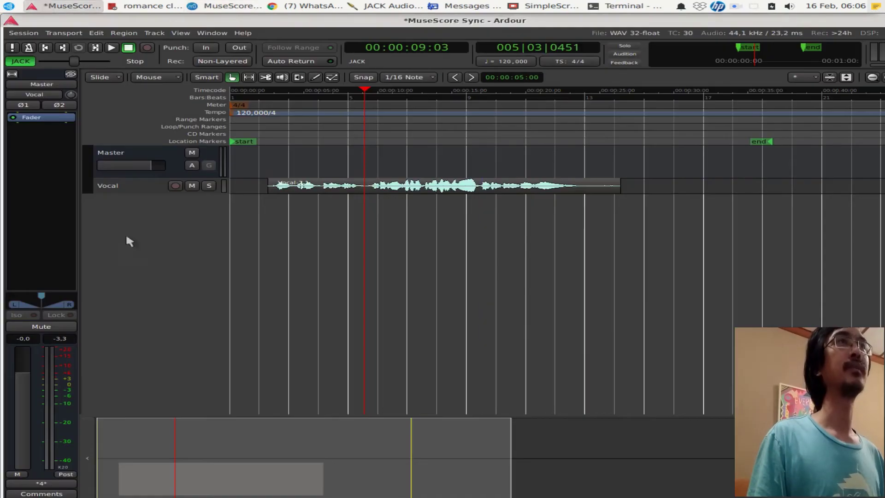
pyautogui.click(303, 93)
pyautogui.press('Home')
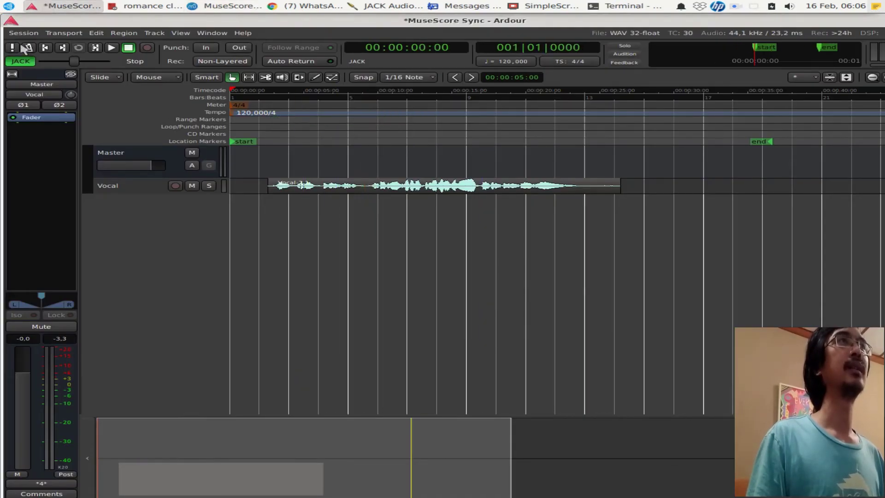
# Add a stereo audio track named 'MuseScore Guides' via Session > Add Track, Bus or VCA.
pyautogui.click(24, 33)
pyautogui.click(77, 147)
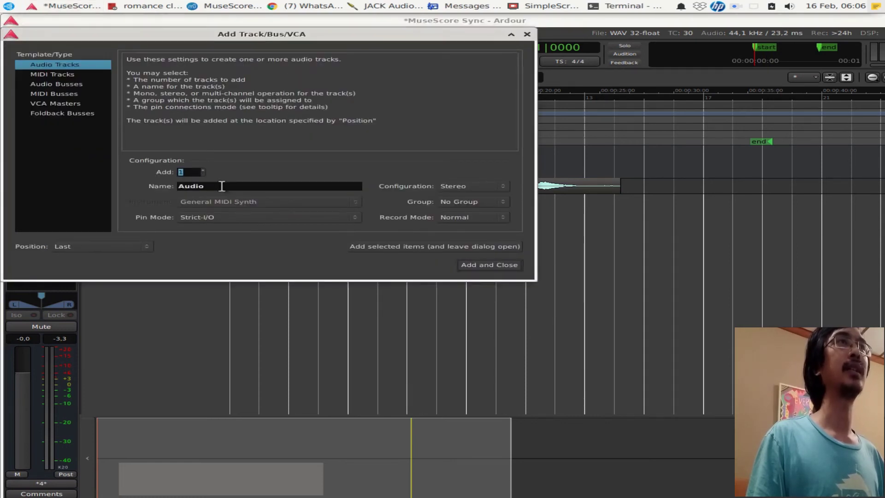
pyautogui.doubleClick(201, 185)
pyautogui.write('Muse')
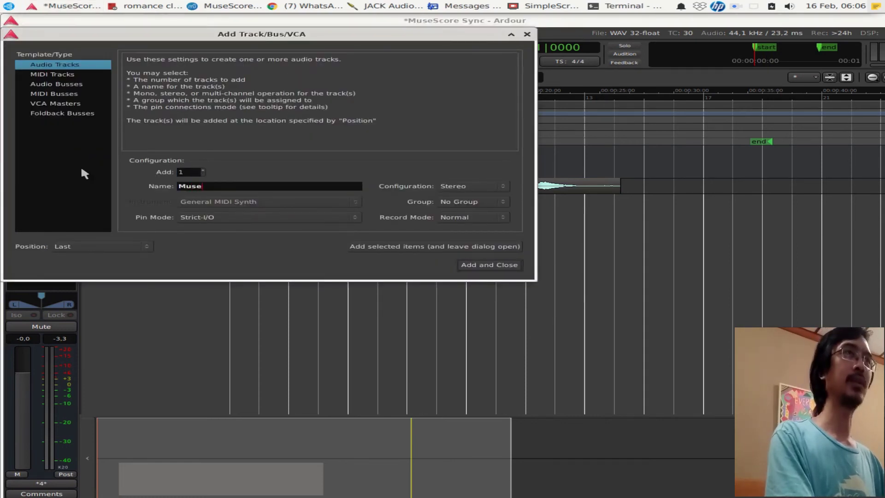
pyautogui.write('Score Guides')
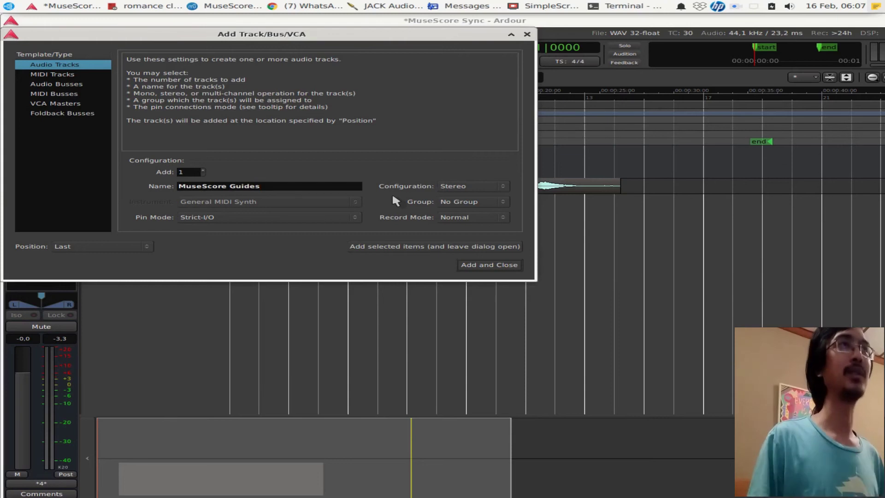
pyautogui.click(459, 187)
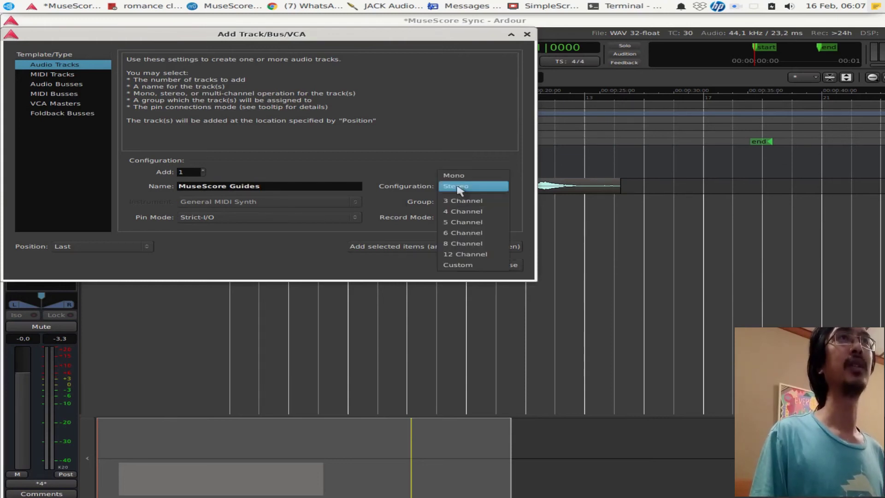
pyautogui.click(461, 186)
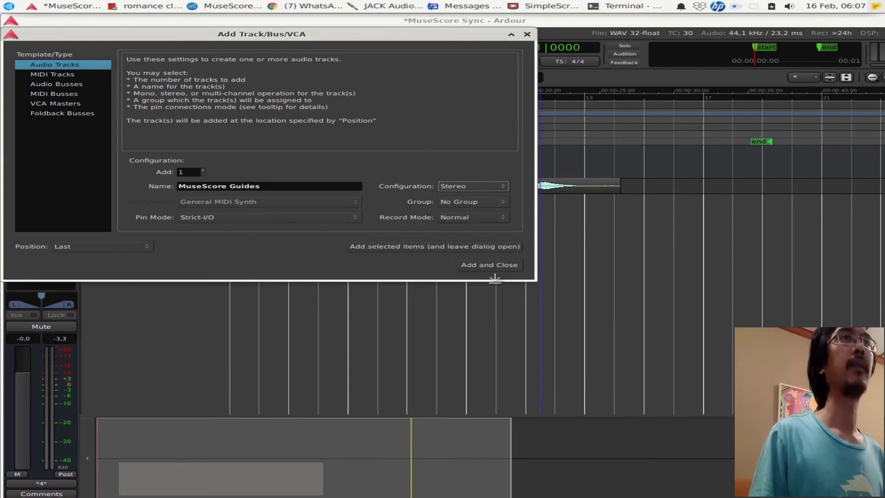
pyautogui.click(489, 265)
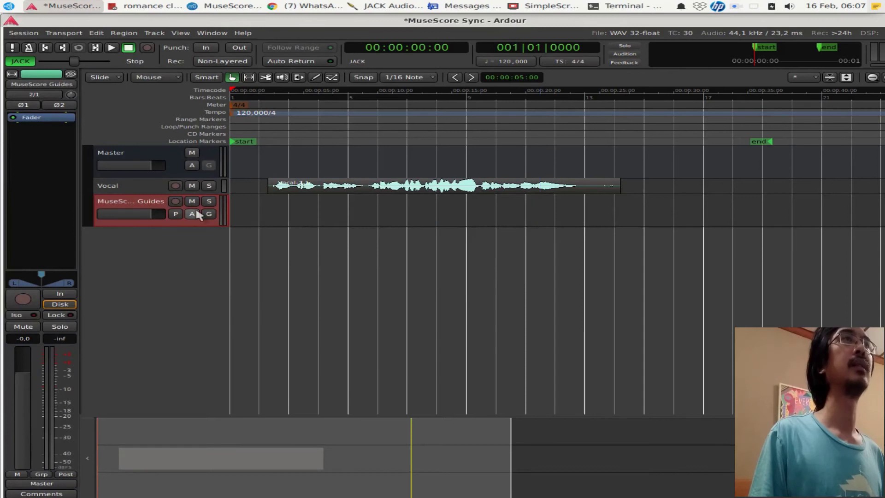
# Open the MuseScore Guides track's input Routing Grid and disconnect the system capture inputs.
pyautogui.click(140, 230)
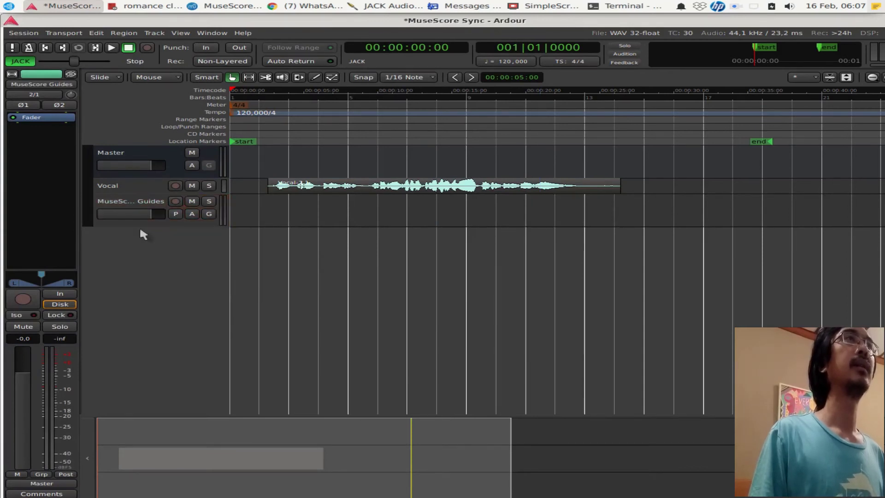
pyautogui.click(140, 206)
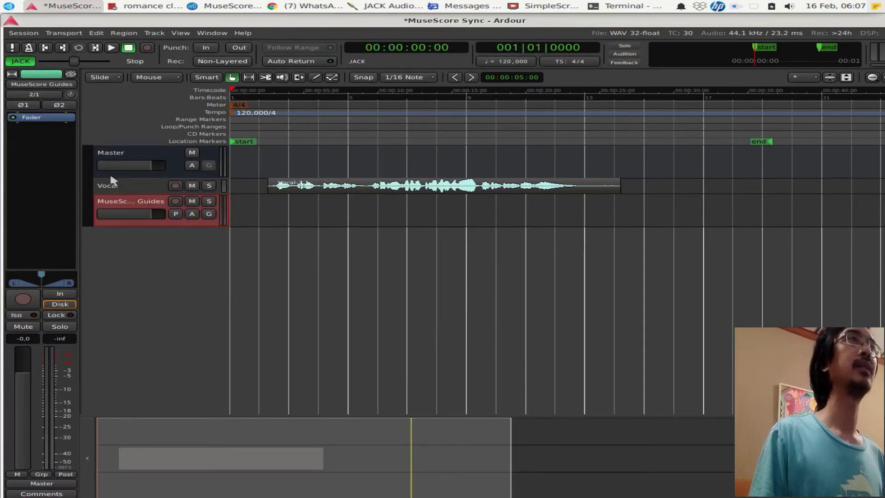
pyautogui.click(32, 94)
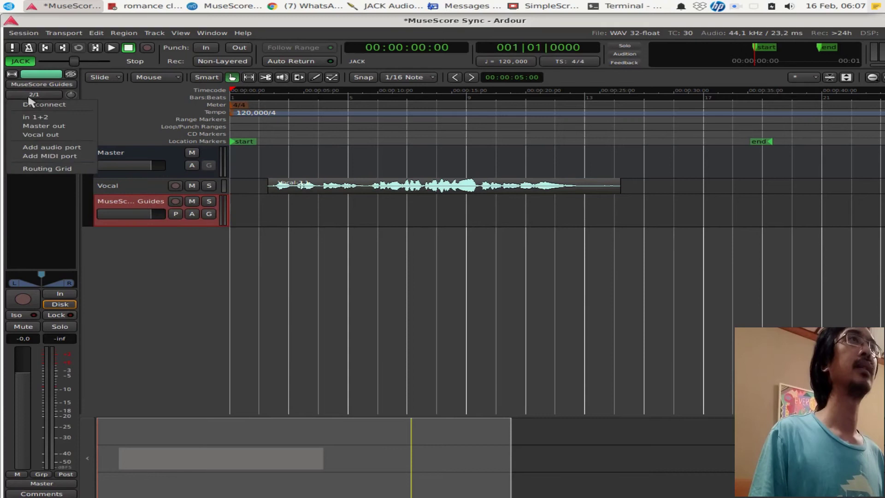
pyautogui.click(47, 168)
pyautogui.click(186, 243)
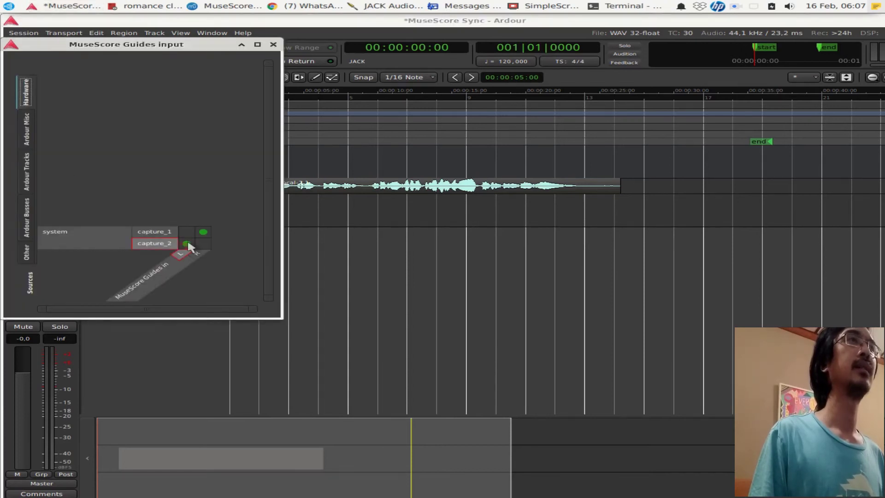
# Connect mscore left and right to the track's L and R inputs, then close the grid.
pyautogui.click(27, 221)
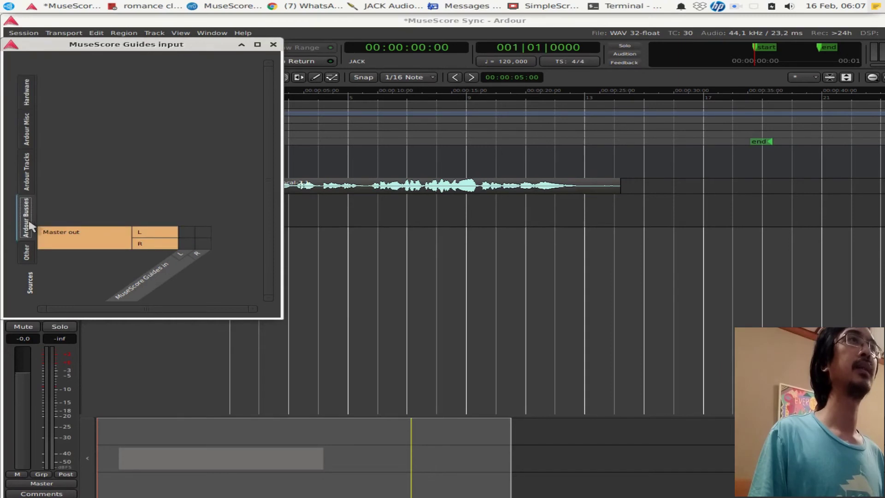
pyautogui.click(27, 253)
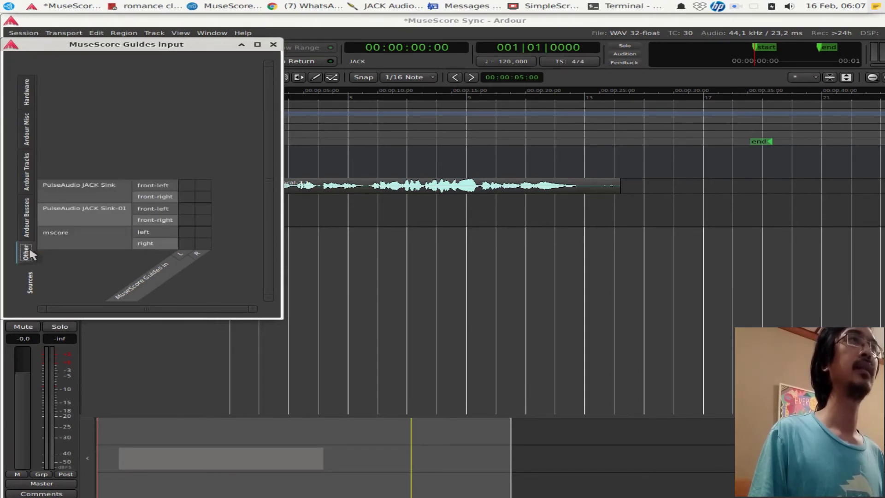
pyautogui.click(184, 232)
pyautogui.click(199, 241)
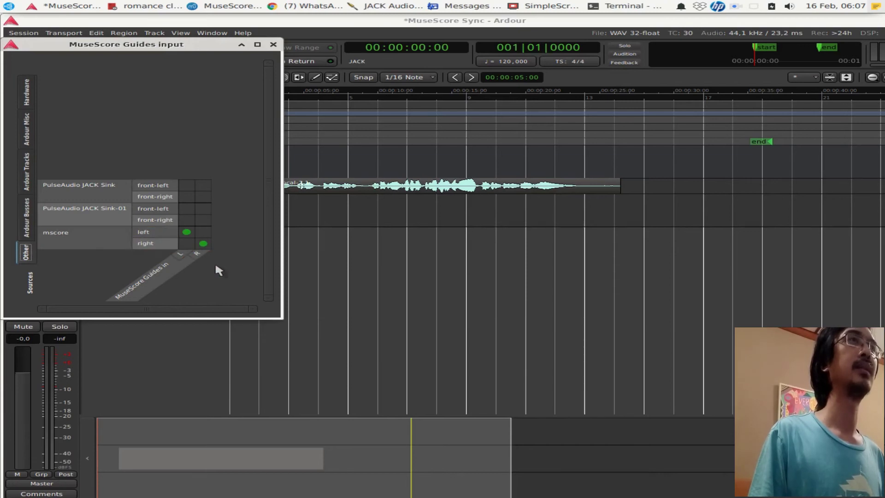
pyautogui.click(29, 218)
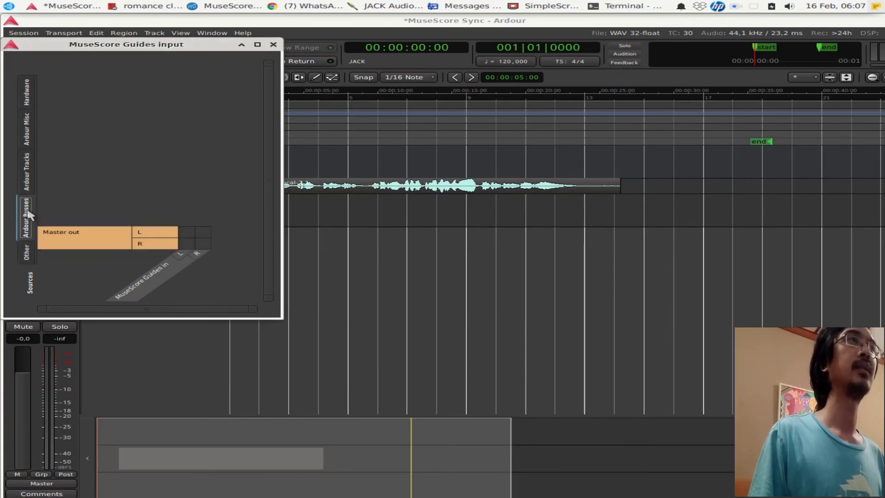
pyautogui.click(31, 187)
pyautogui.click(25, 131)
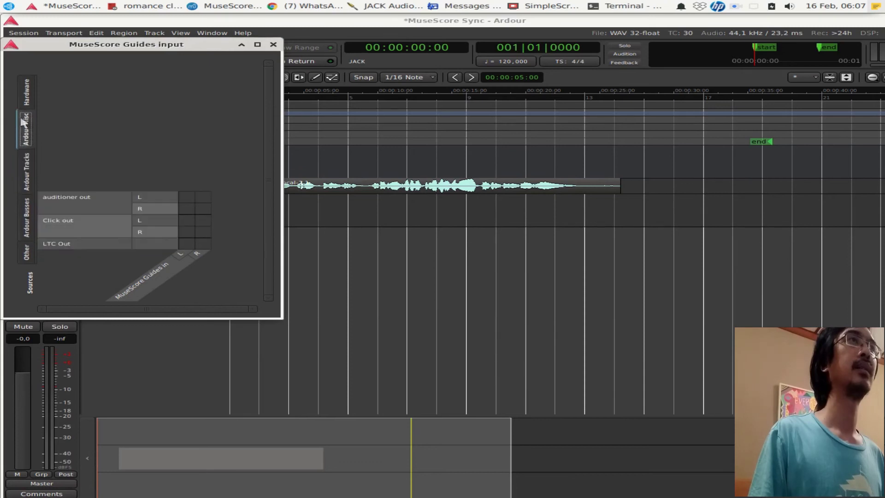
pyautogui.click(28, 102)
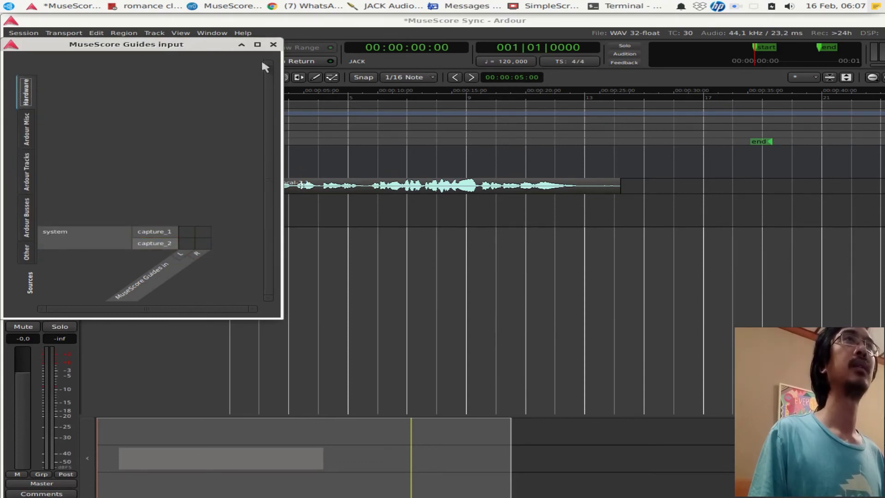
pyautogui.click(274, 44)
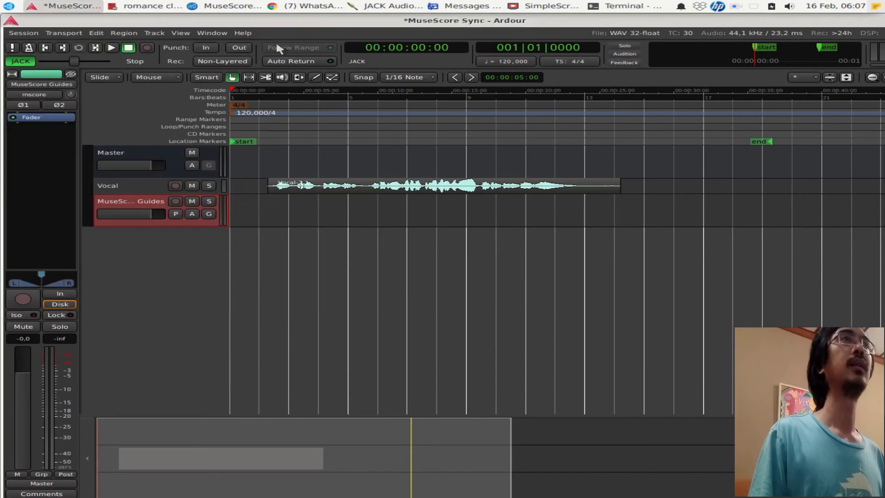
# Record-arm MuseScore Guides, play the score from measure 1, and watch Ardour capture it.
pyautogui.click(175, 201)
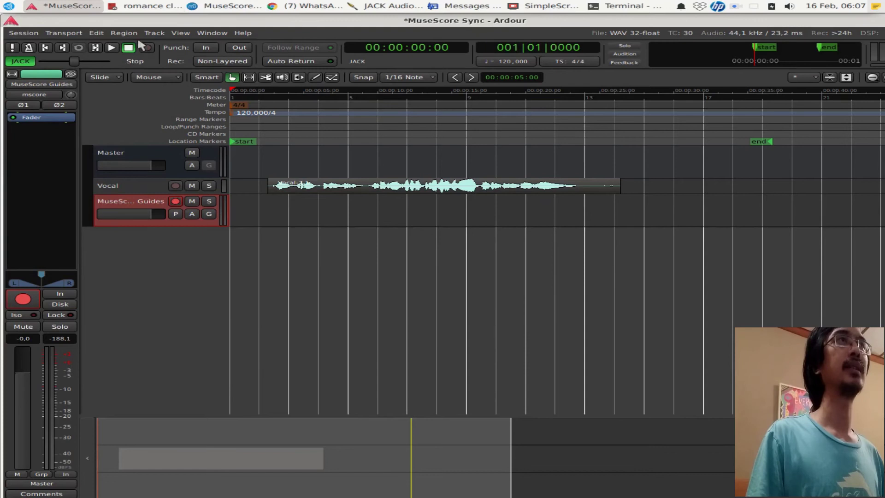
pyautogui.click(221, 5)
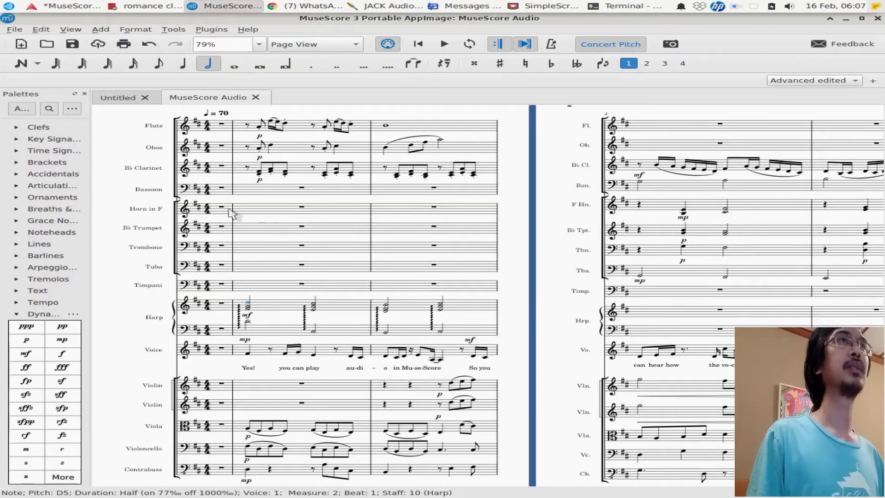
pyautogui.click(221, 125)
pyautogui.press('space')
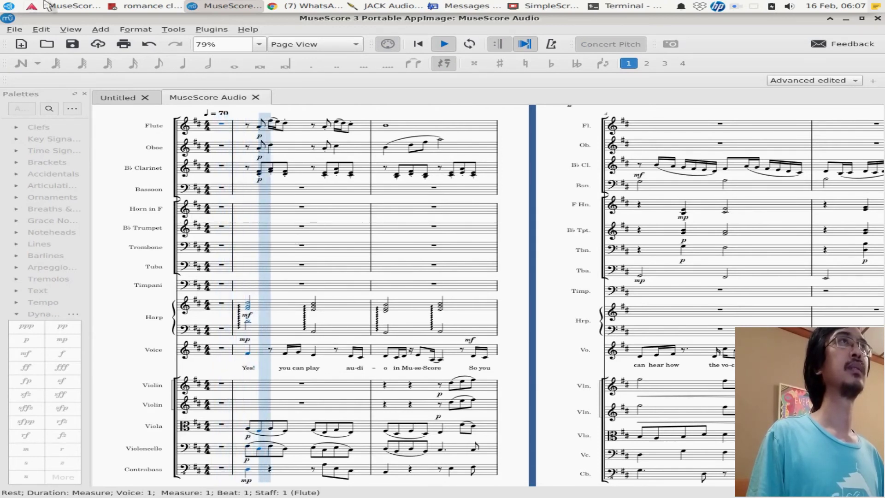
pyautogui.click(63, 4)
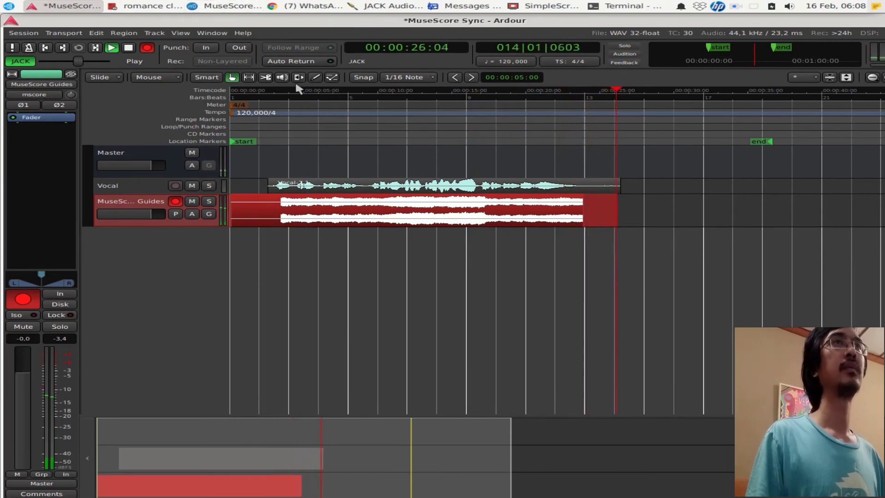
# Stop Ardour's recording and stop MuseScore's score playback.
pyautogui.press('space')
pyautogui.hotkey('alt', 'Tab')
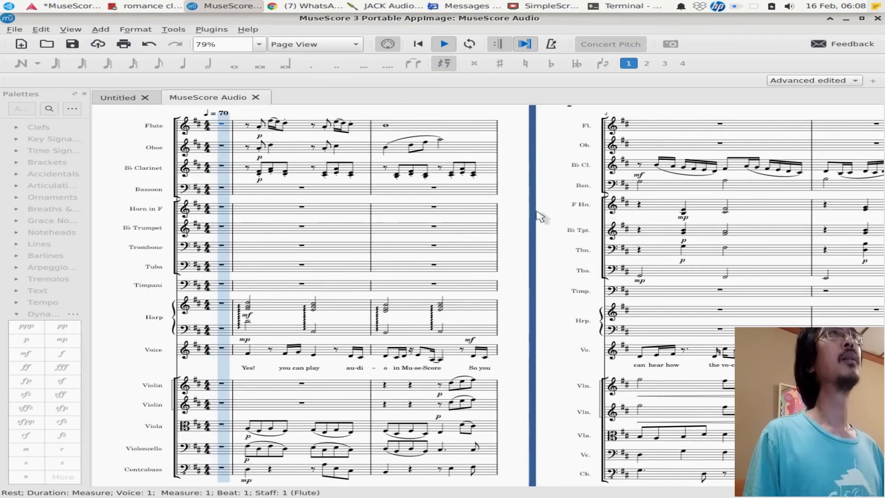
pyautogui.press('space')
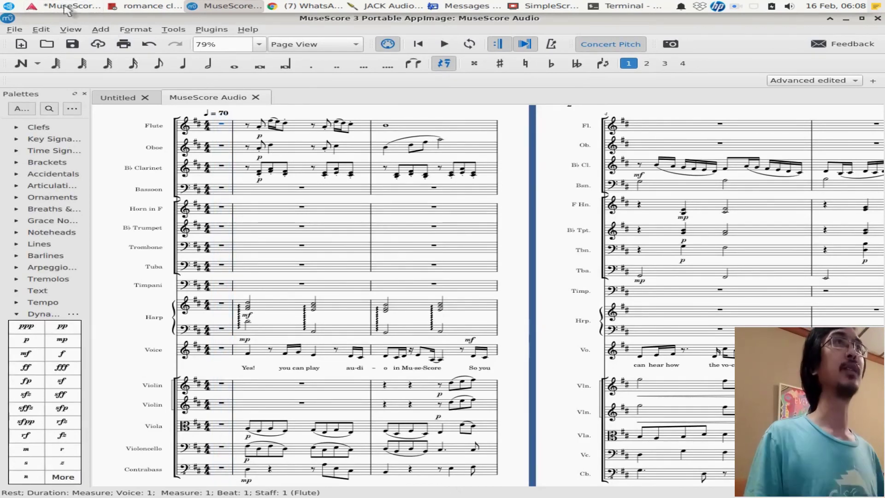
# Move Ardour's playhead to 00:00:02:22, then check the score's ♩ = 70 tempo marking.
pyautogui.click(66, 6)
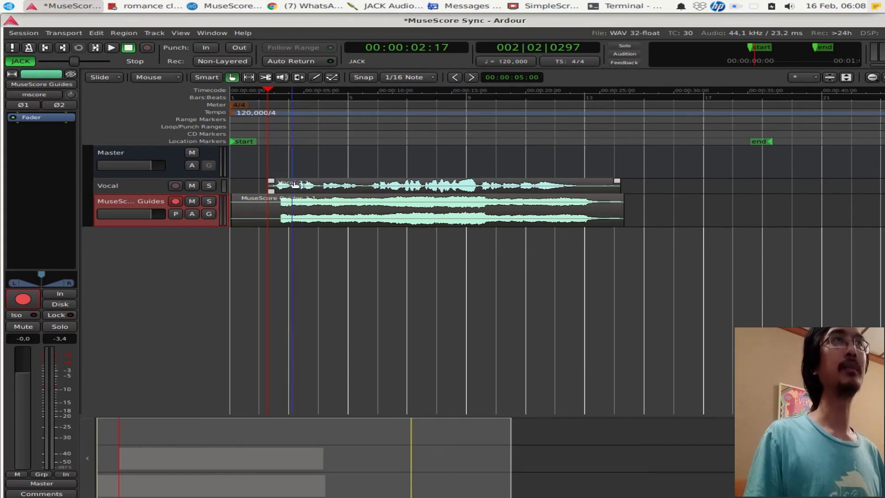
pyautogui.moveTo(285, 95)
pyautogui.mouseDown()
pyautogui.moveTo(295, 91)
pyautogui.moveTo(271, 92)
pyautogui.mouseUp()
pyautogui.scroll(3, 284, 217)
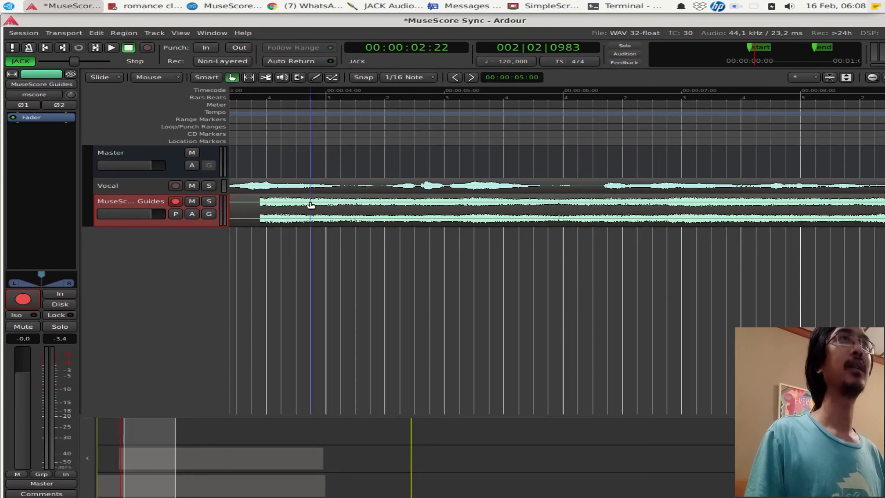
pyautogui.scroll(-4, 311, 205)
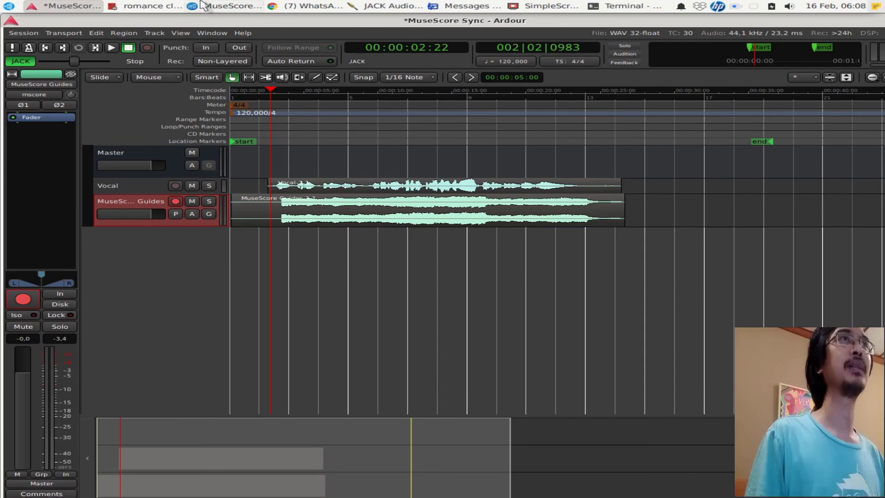
pyautogui.click(222, 6)
pyautogui.click(221, 115)
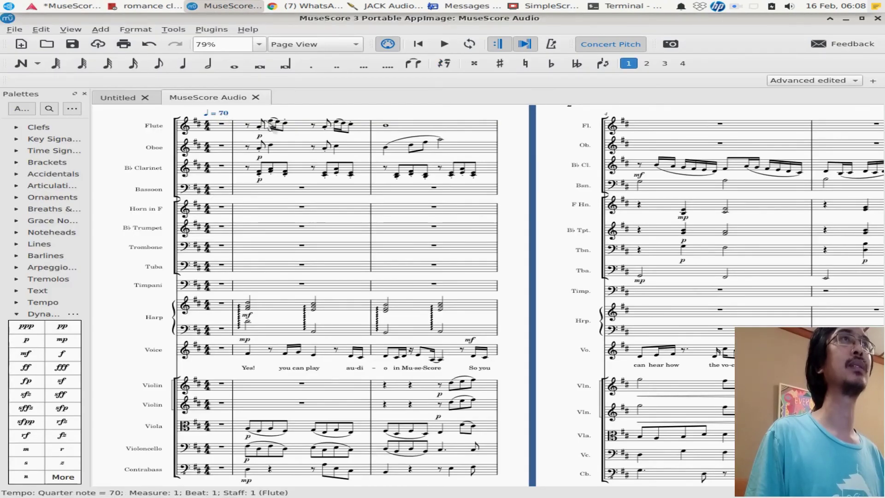
# Edit Ardour's tempo marker from 120 to 70 beats per minute and apply it.
pyautogui.hotkey('alt', 'Tab')
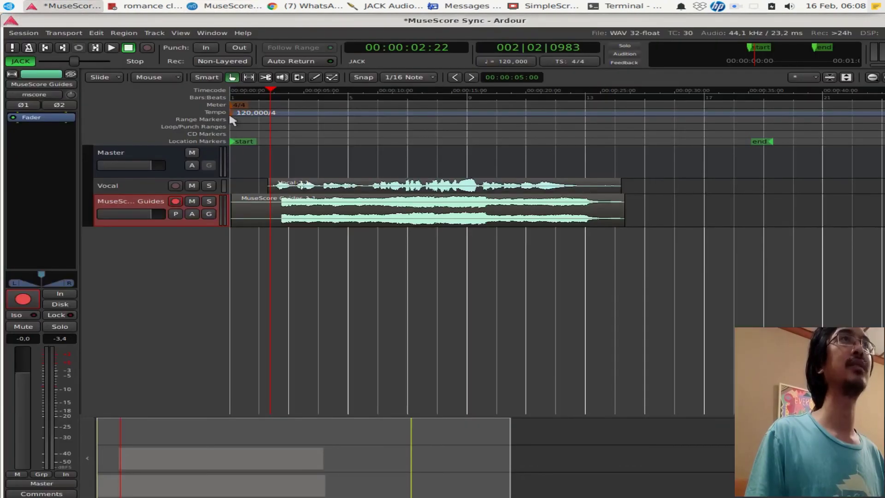
pyautogui.doubleClick(232, 118)
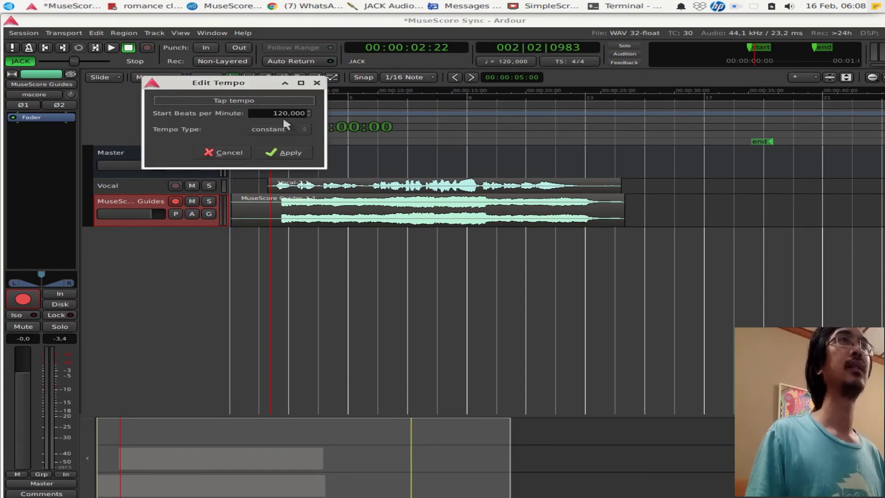
pyautogui.press('BackSpace')
pyautogui.press('BackSpace')
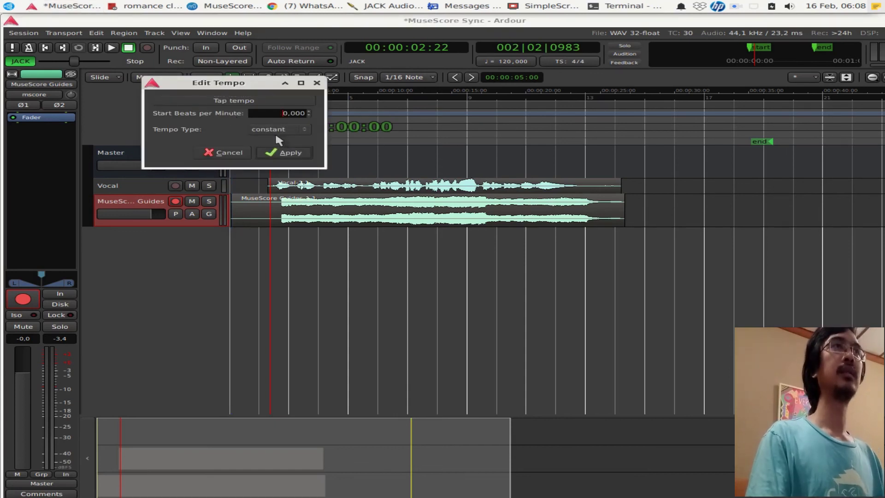
pyautogui.write('70')
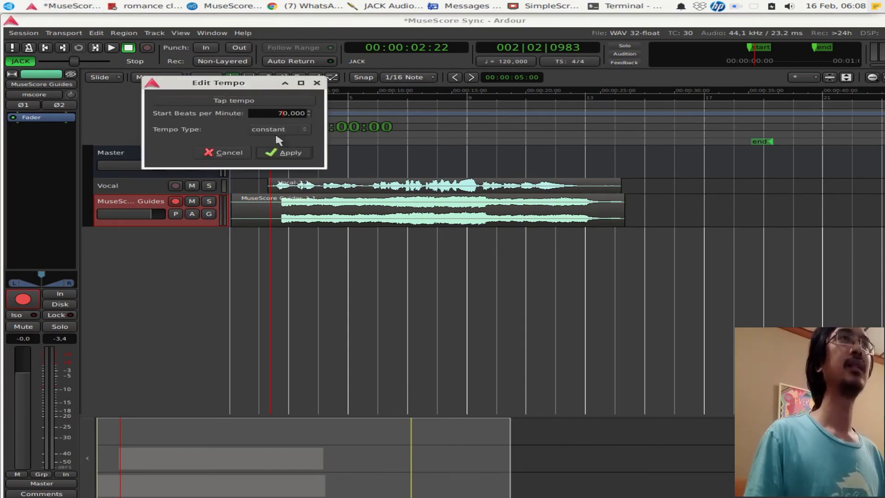
pyautogui.click(276, 152)
# Scroll across the timeline to review the regions and zoom back out.
pyautogui.keyDown('ctrl'); pyautogui.scroll(4, 287, 206); pyautogui.keyUp('ctrl')
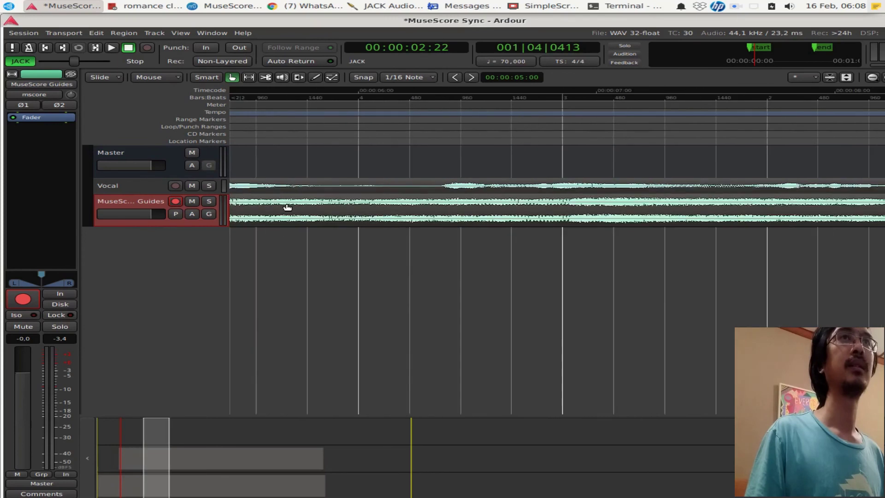
pyautogui.hscroll(5, 287, 207)
pyautogui.hscroll(2, 287, 207)
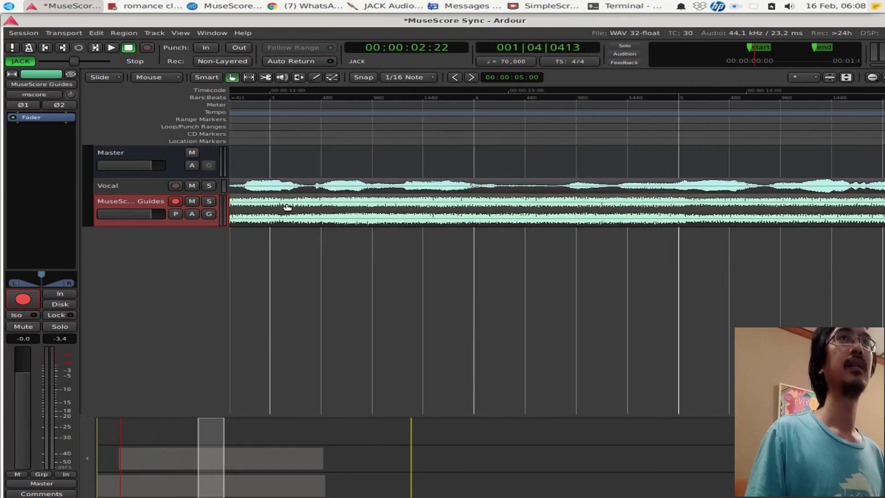
pyautogui.hscroll(-3, 288, 207)
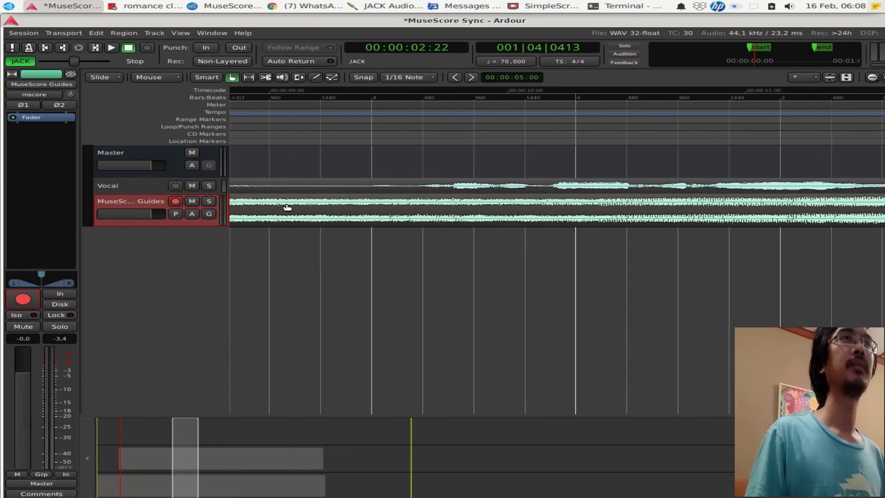
pyautogui.hscroll(-7, 288, 207)
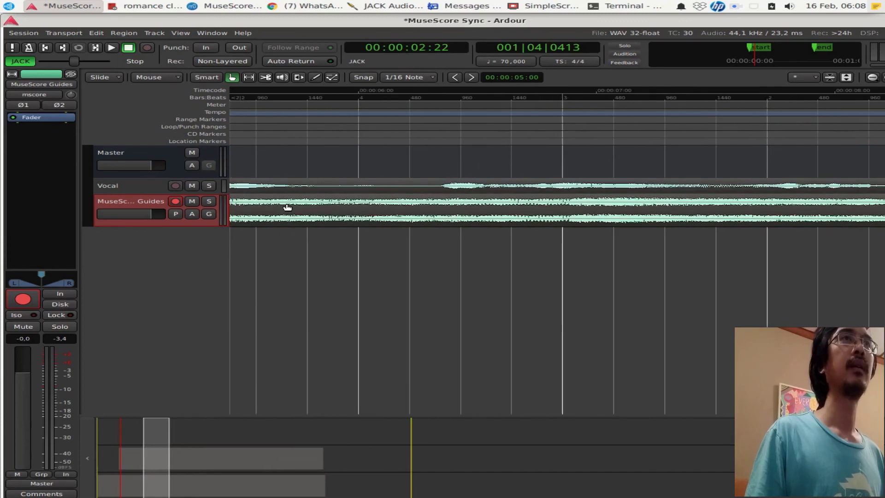
pyautogui.press('-')
pyautogui.press('-')
pyautogui.press('-')
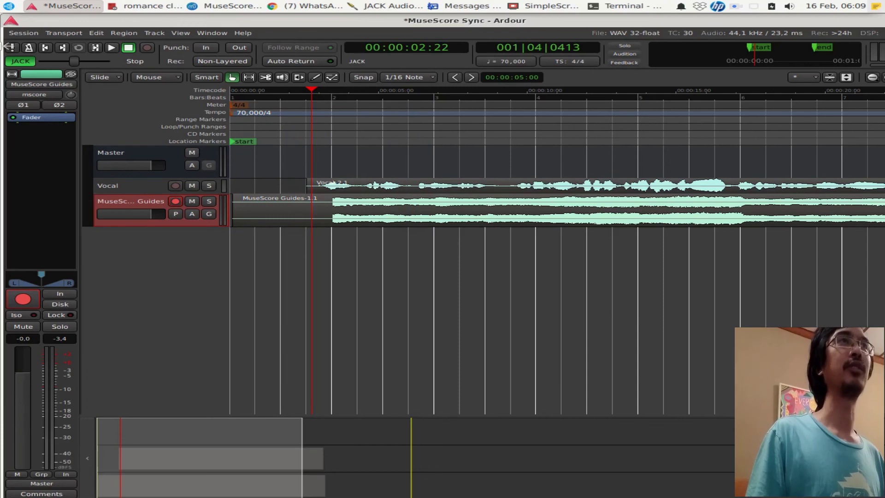
pyautogui.hotkey('alt', 'Tab')
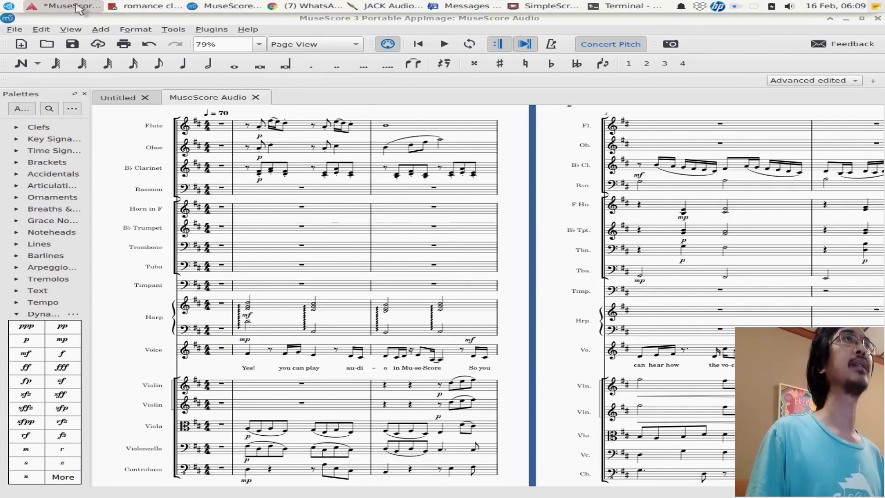
pyautogui.click(81, 9)
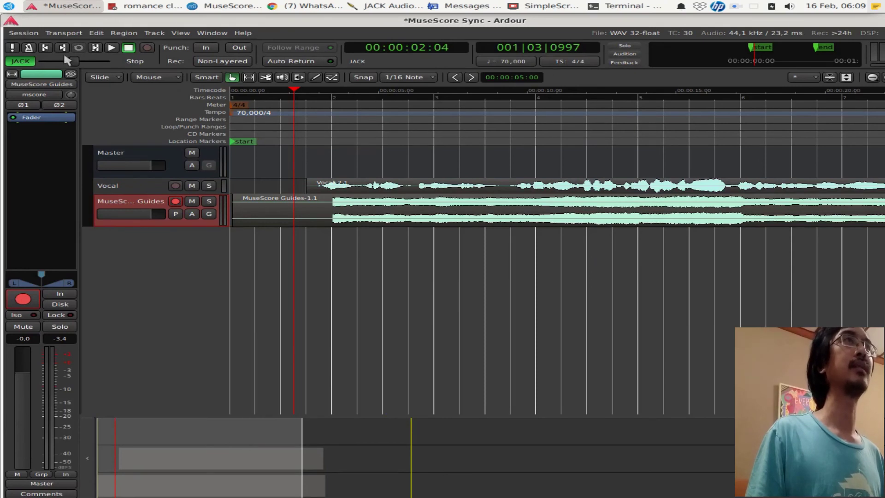
# Switch transport from JACK to internal and play the session from 00:00:02:02.
pyautogui.click(21, 63)
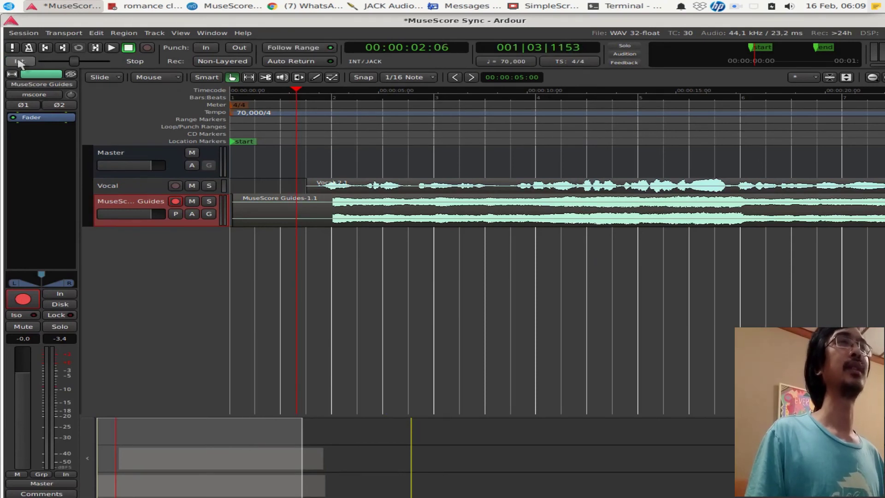
pyautogui.moveTo(305, 98); pyautogui.dragTo(300, 87)
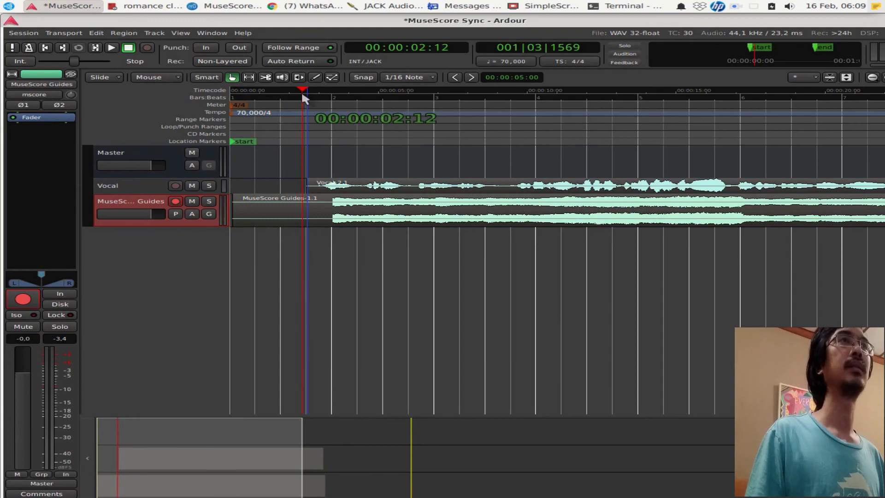
pyautogui.press('space')
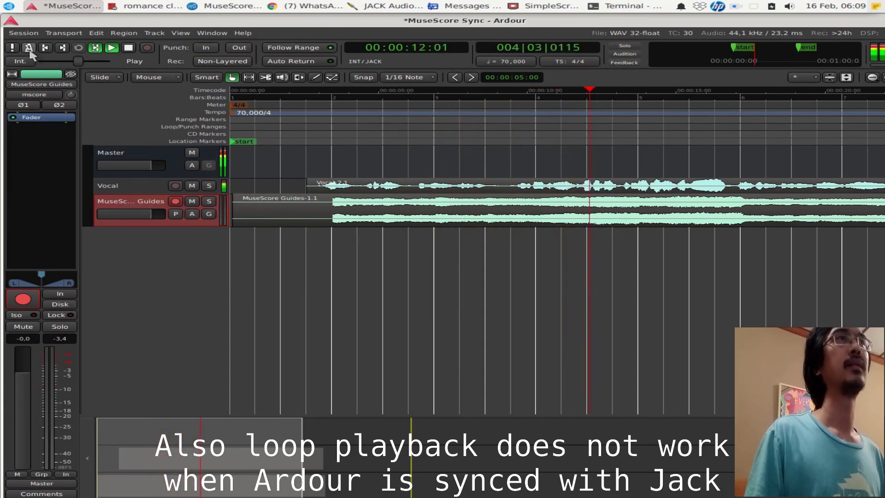
pyautogui.press('space')
pyautogui.click(291, 90)
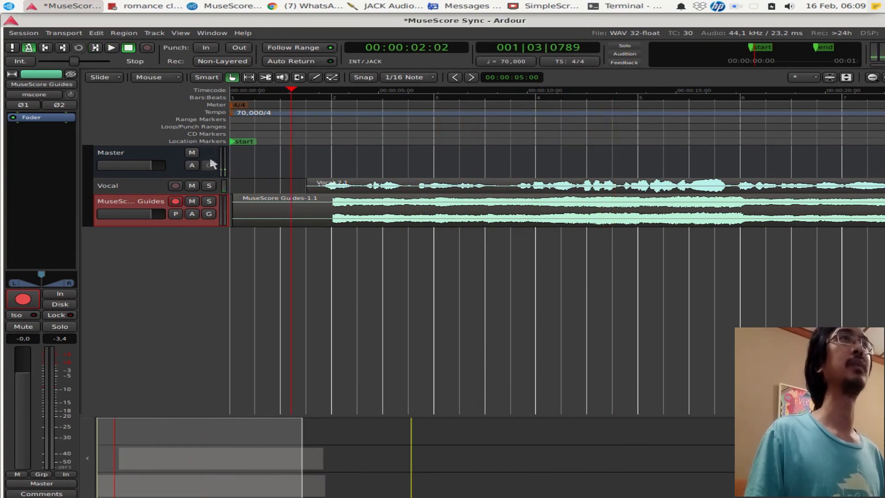
pyautogui.press('space')
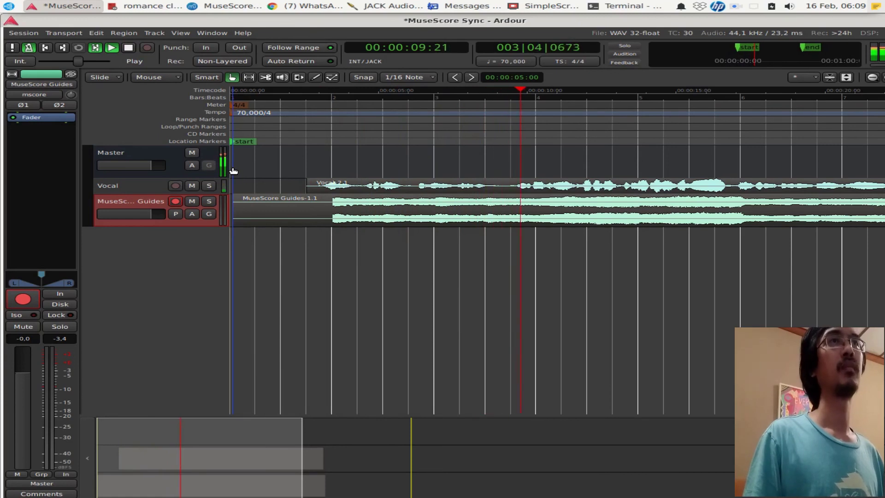
# Stop playback and select the Vocal and MuseScore Guides tracks.
pyautogui.press('space')
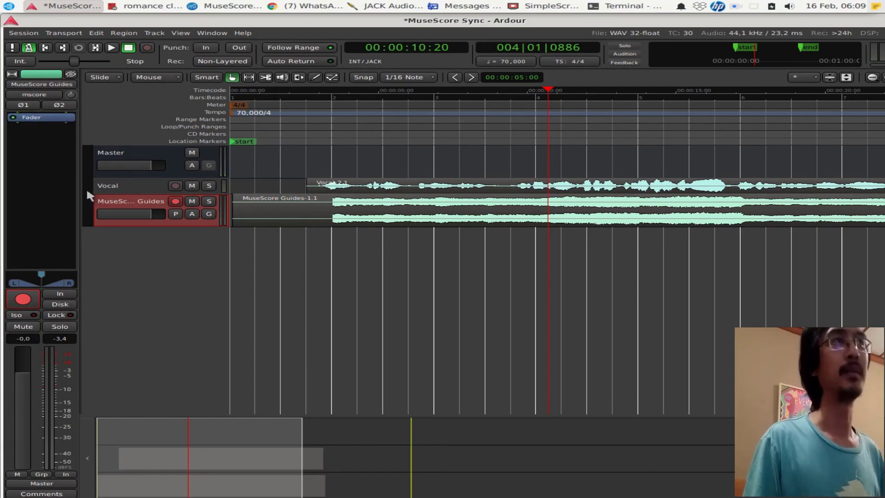
pyautogui.click(128, 182)
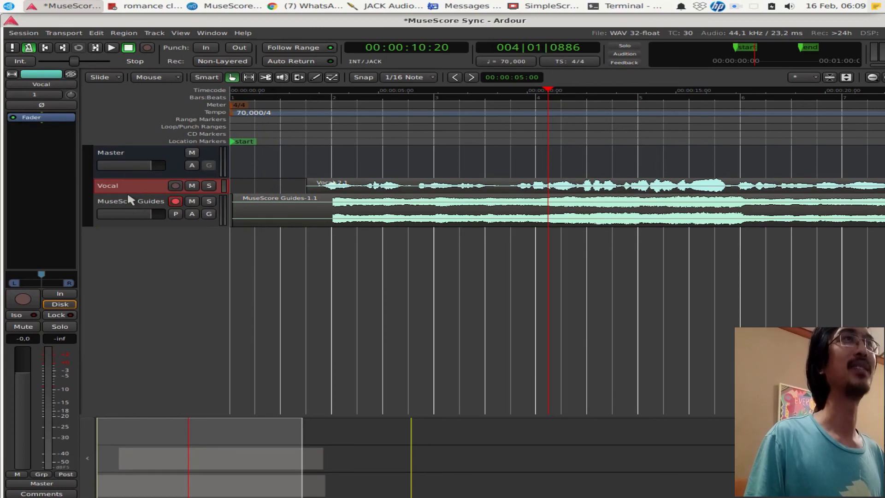
pyautogui.click(130, 193)
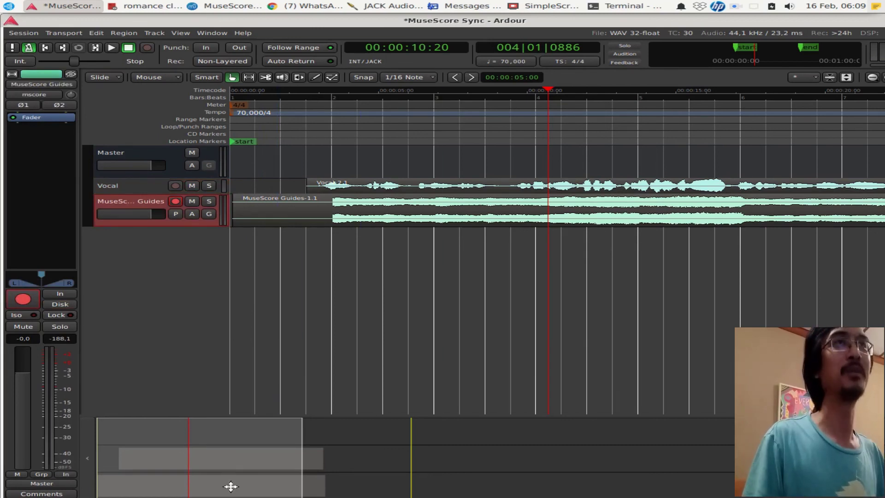
# Zoom out to show the whole regions and put the playhead back at 00:00:02:24.
pyautogui.moveTo(231, 487); pyautogui.dragTo(216, 423)
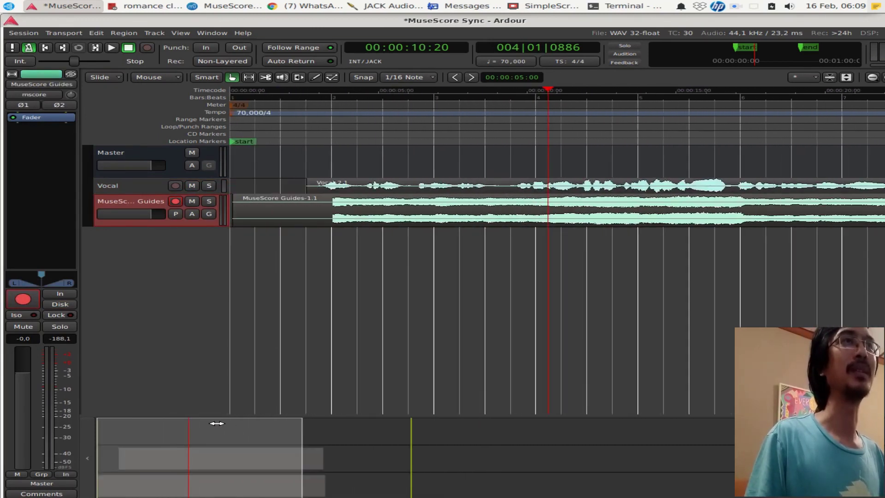
pyautogui.moveTo(294, 436); pyautogui.dragTo(375, 436)
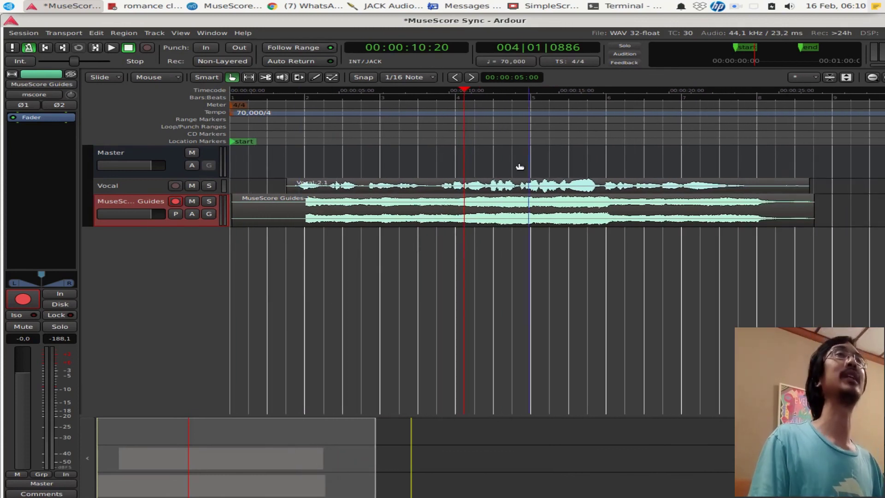
pyautogui.moveTo(296, 85); pyautogui.dragTo(292, 88)
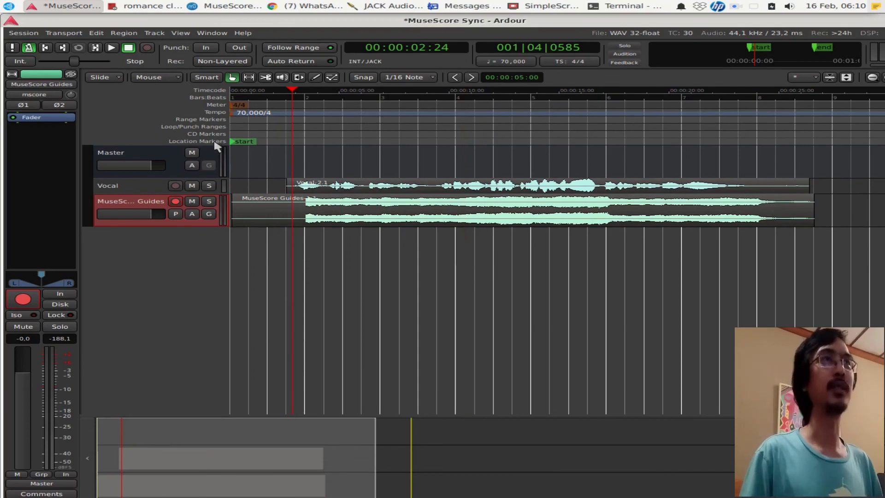